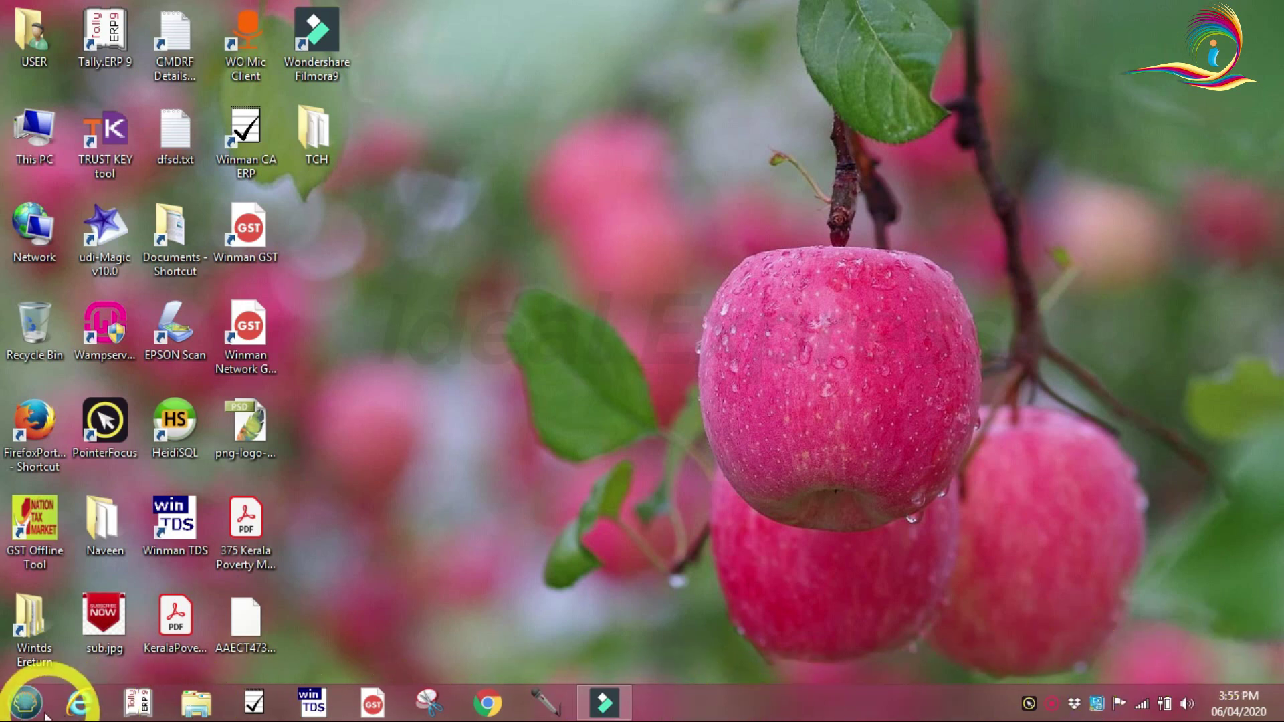
- Launch Word 2016 from the Start menu after previewing its recent files
{"action": "left_click", "coordinate": [23, 708]}
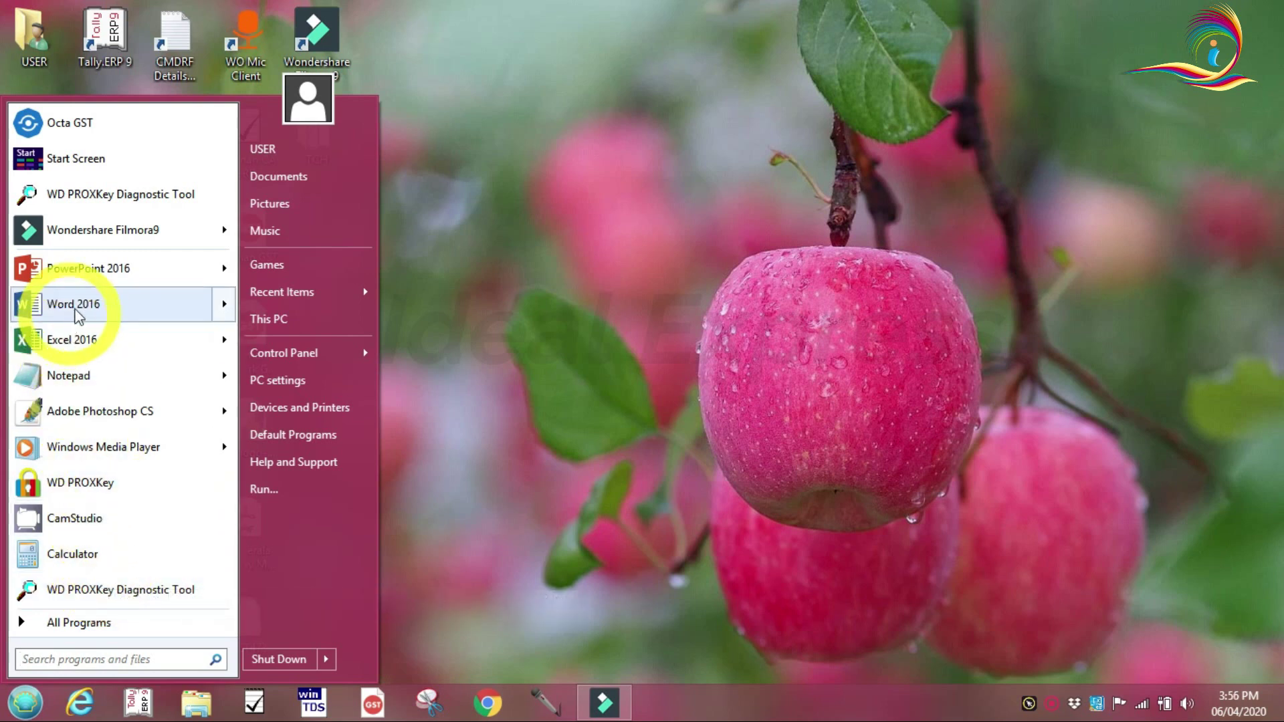
{"action": "mouse_move", "coordinate": [83, 314]}
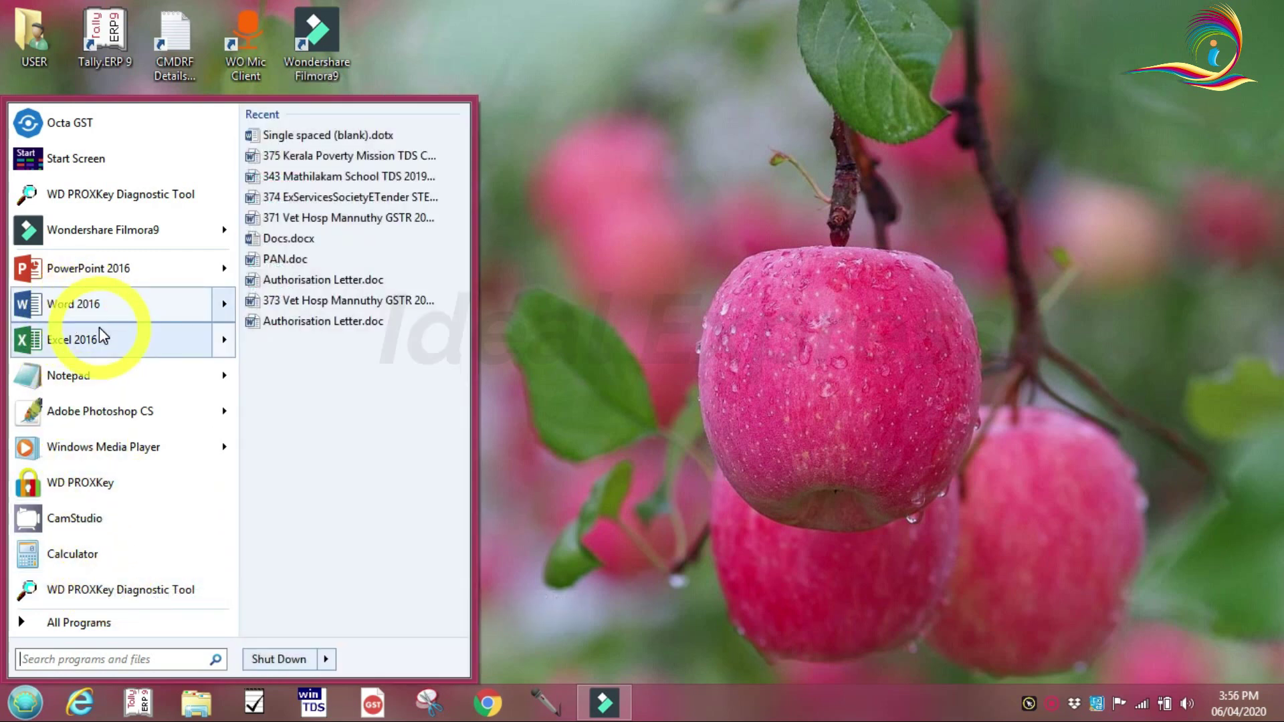
{"action": "left_click", "coordinate": [42, 307]}
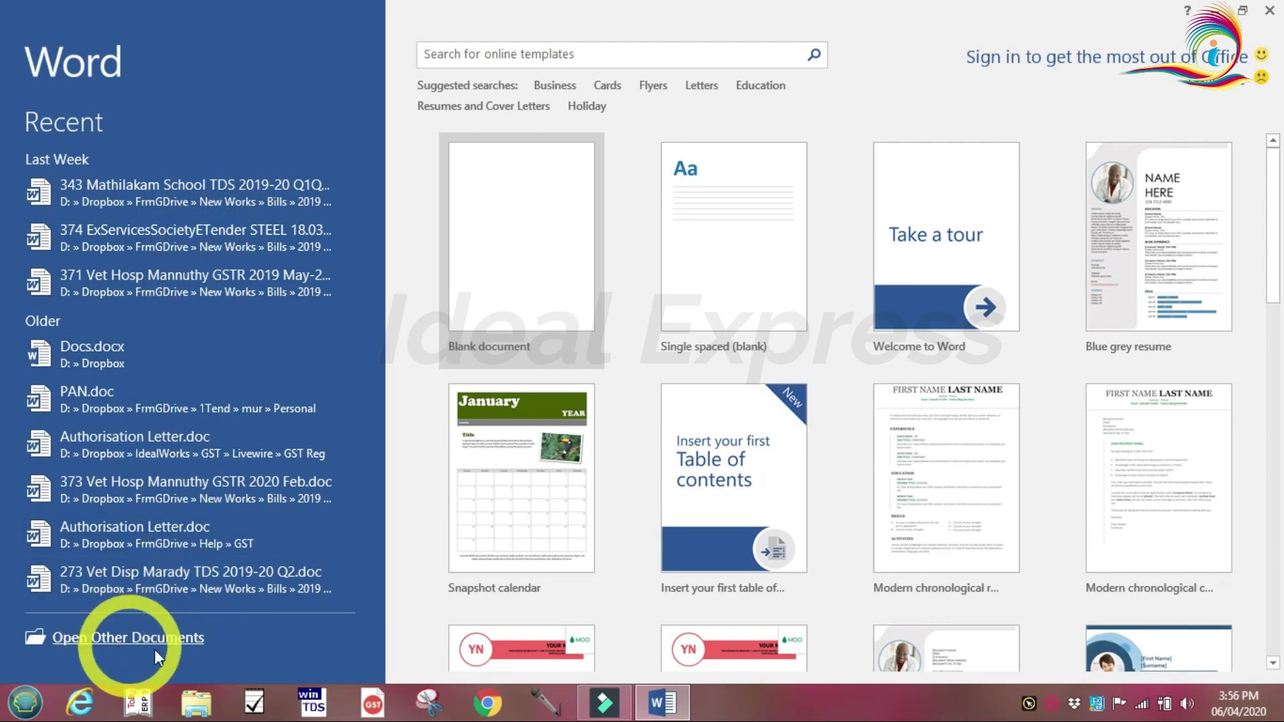
- Glance at the Open Other Documents list, then create a new Blank document
{"action": "left_click", "coordinate": [115, 646]}
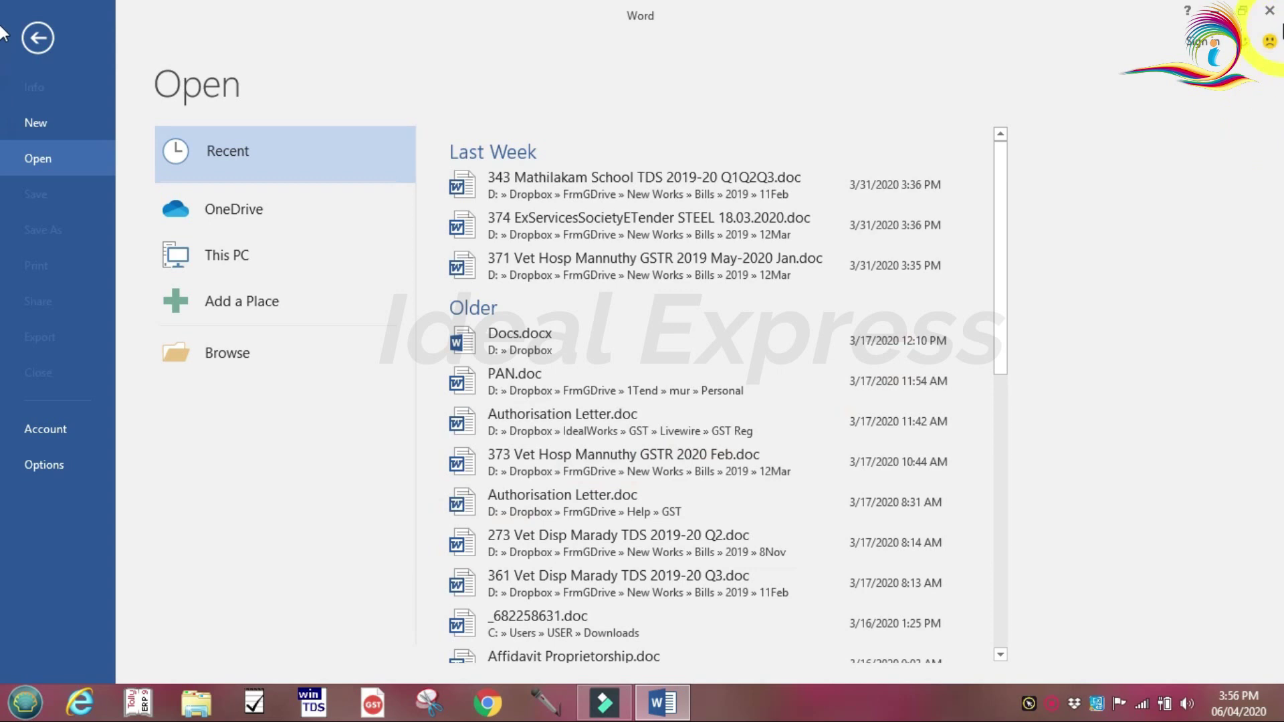
{"action": "left_click", "coordinate": [35, 39]}
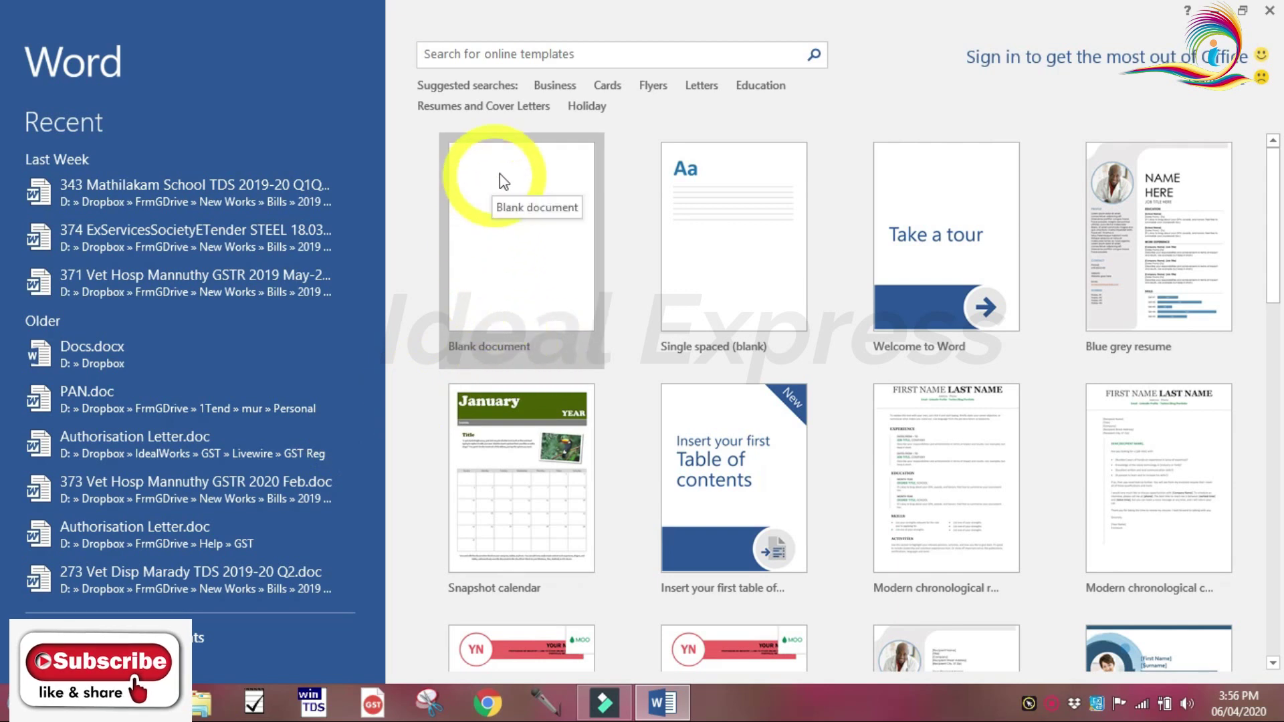
{"action": "left_click", "coordinate": [527, 280]}
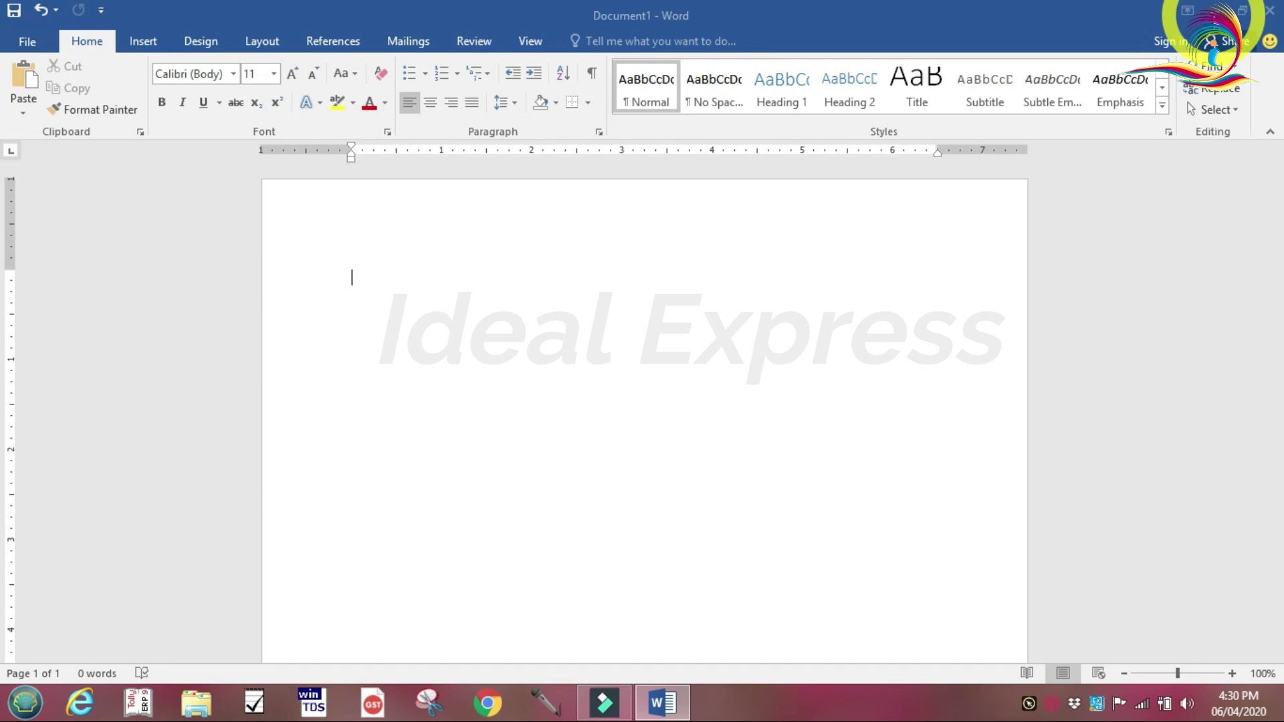
{"action": "left_click", "coordinate": [1214, 10]}
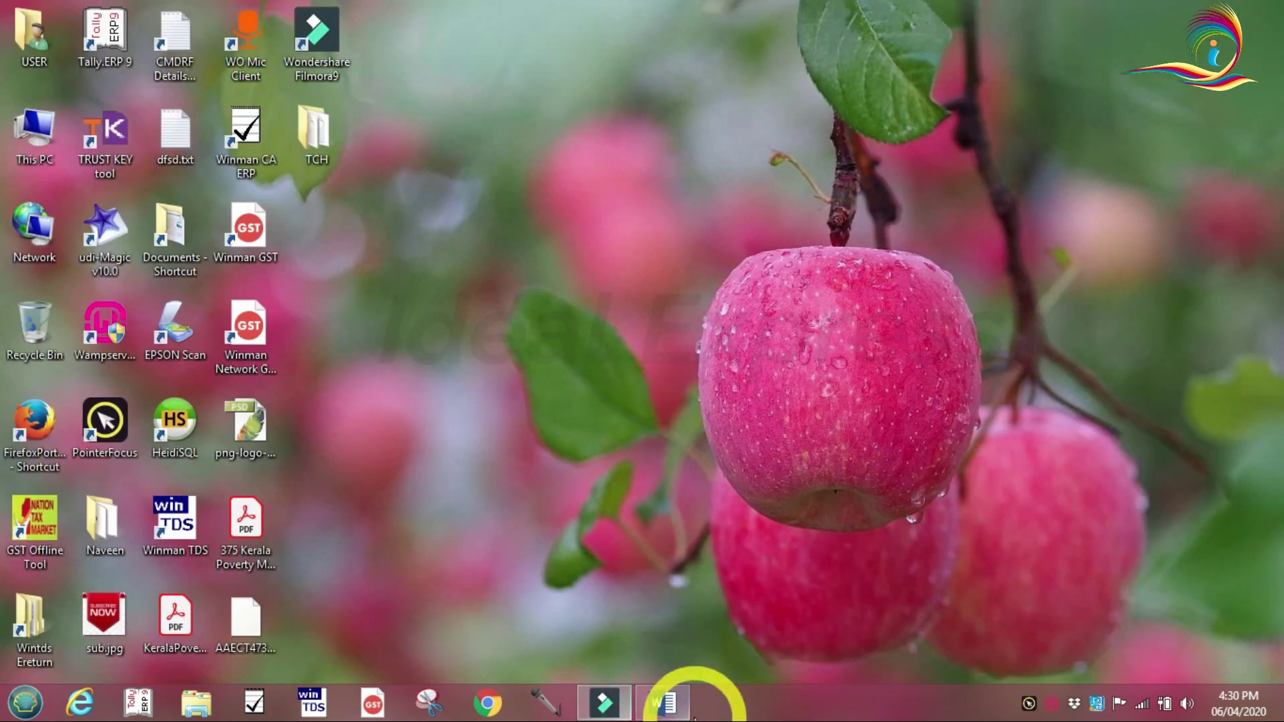
{"action": "mouse_move", "coordinate": [666, 713]}
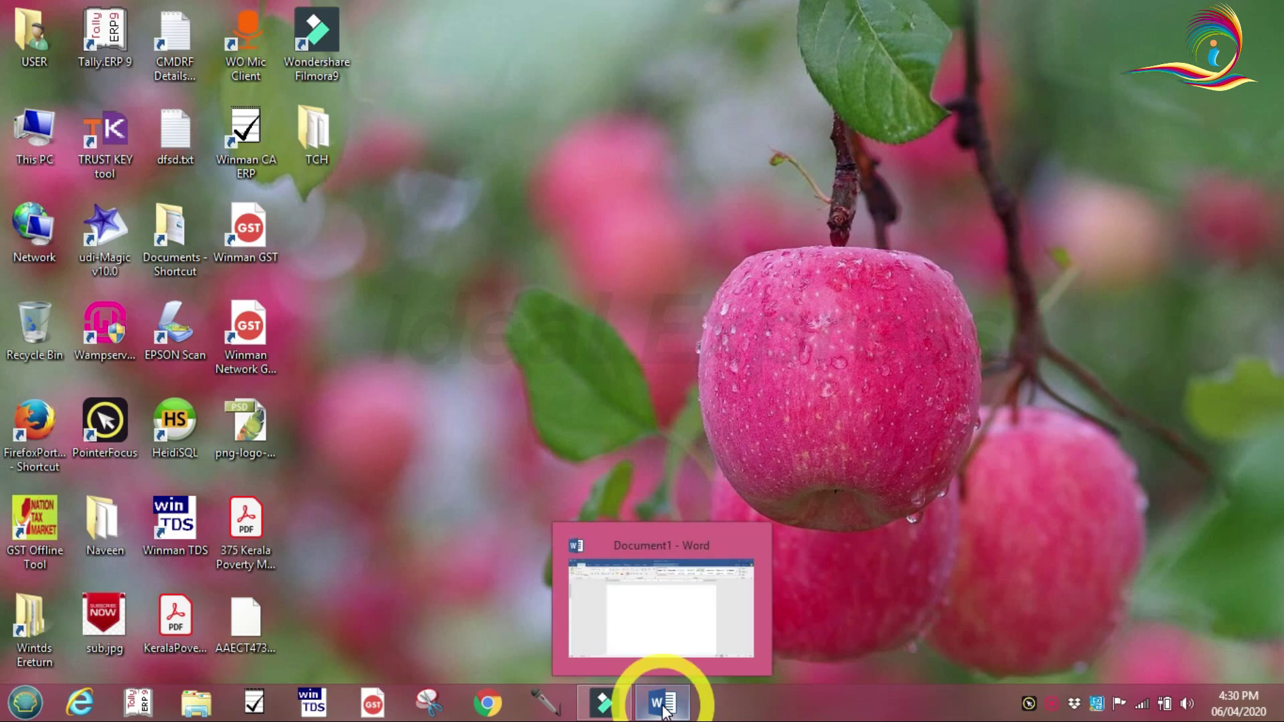
{"action": "left_click", "coordinate": [664, 711]}
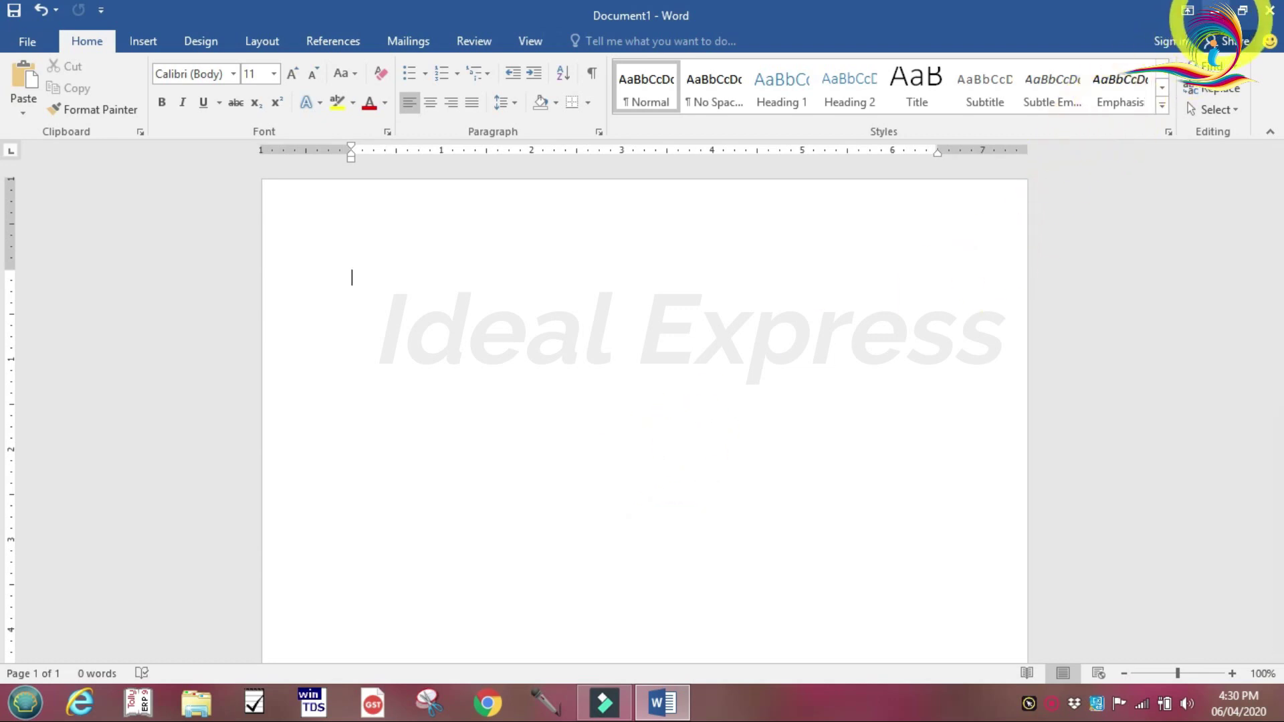
{"action": "left_click", "coordinate": [1244, 13]}
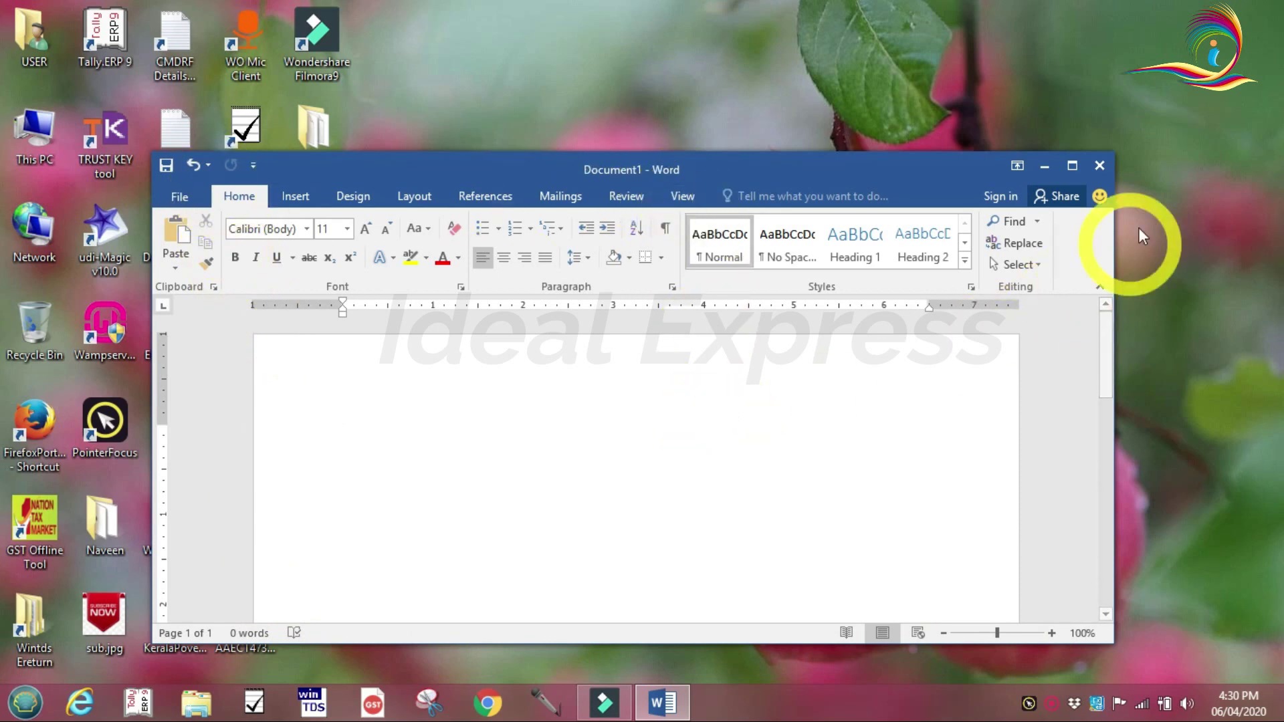
{"action": "left_click", "coordinate": [1072, 167]}
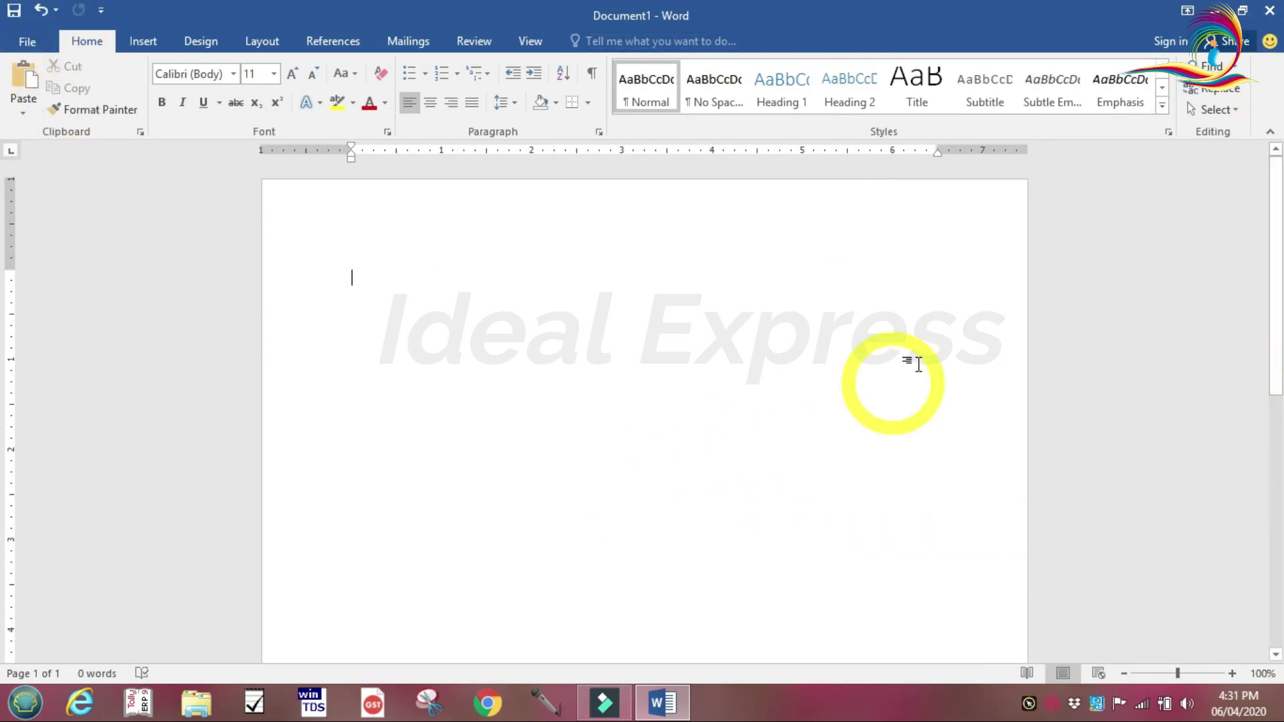
{"action": "left_click", "coordinate": [1271, 12]}
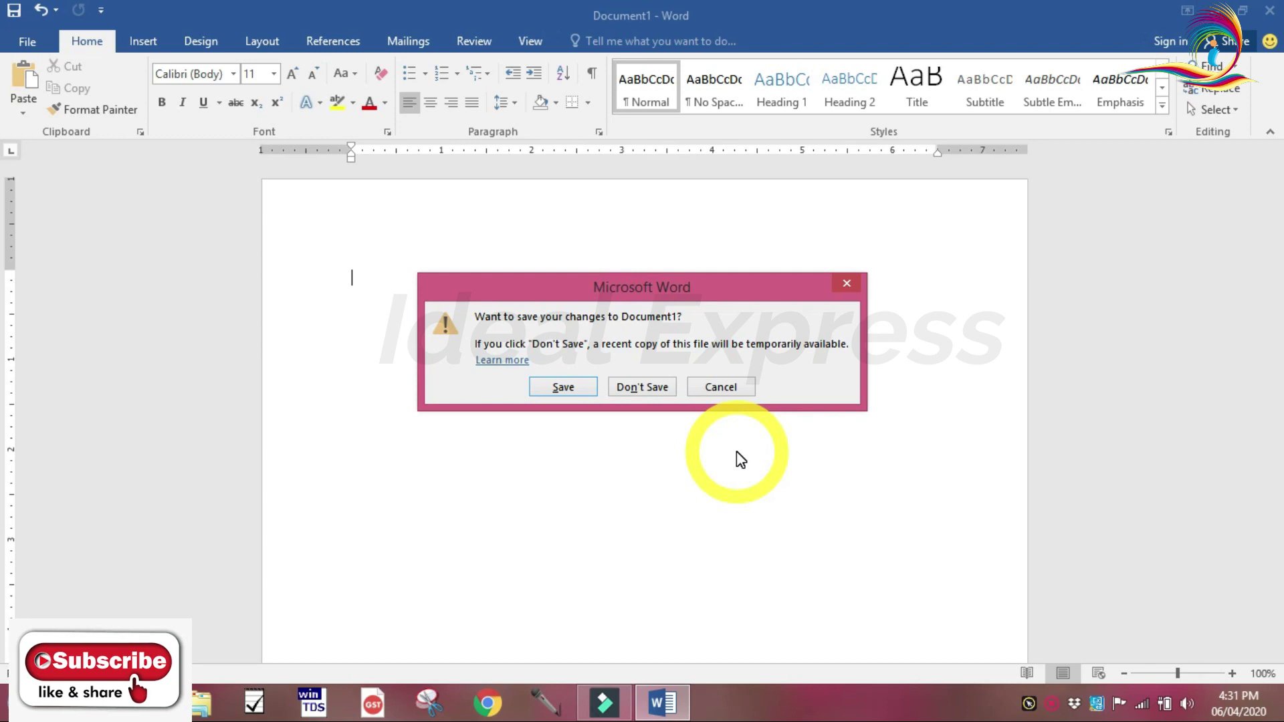
{"action": "left_click", "coordinate": [716, 389]}
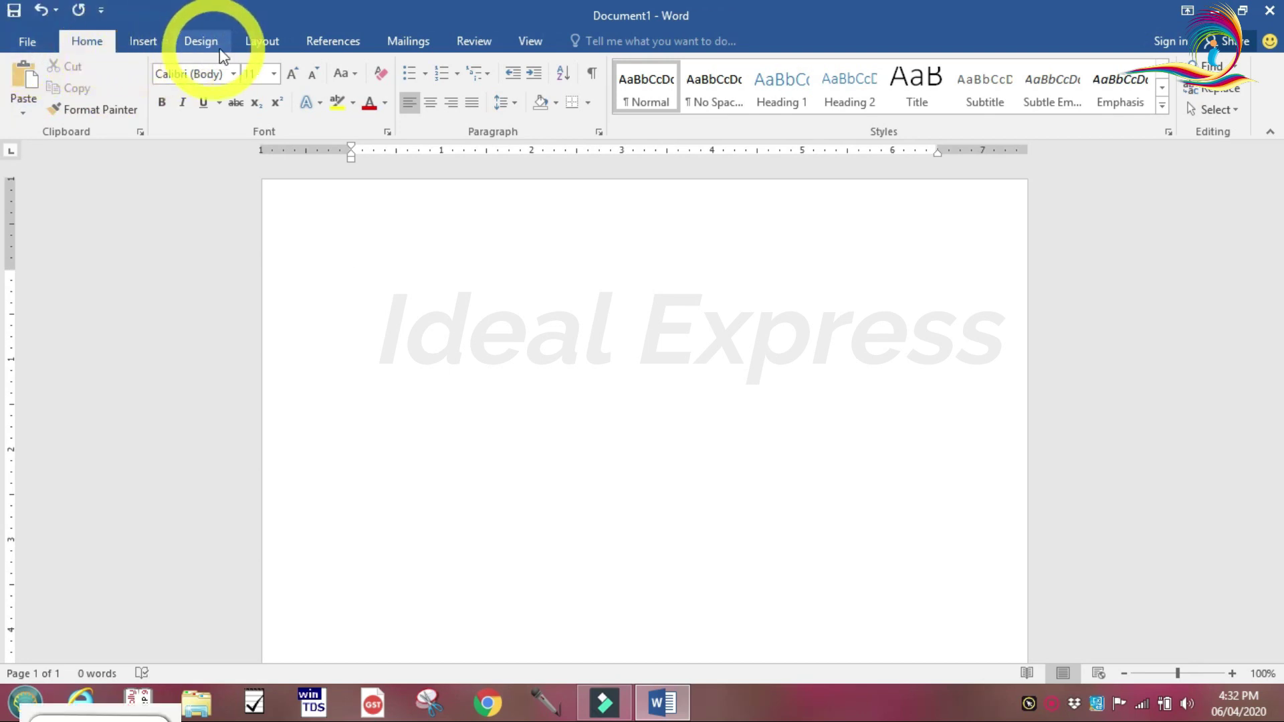
- View Document1's Info page, return to editing, and show the Insert ribbon
{"action": "left_click", "coordinate": [27, 40]}
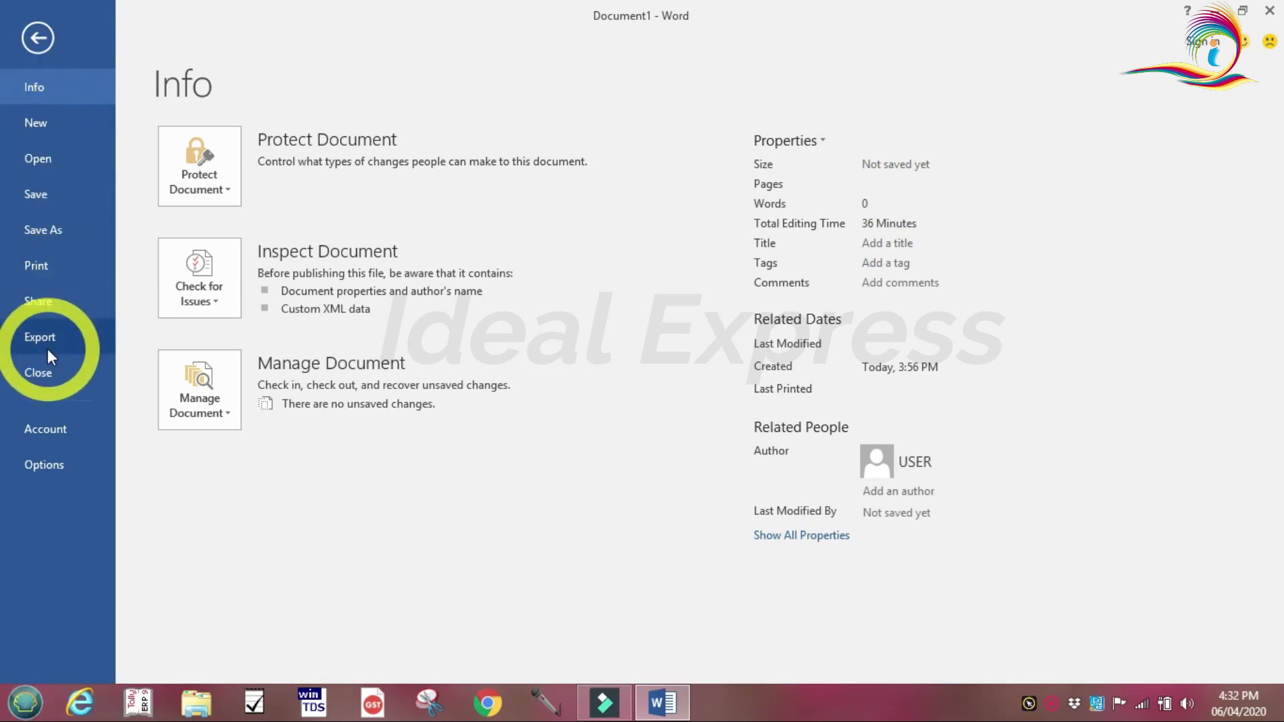
{"action": "left_click", "coordinate": [29, 39]}
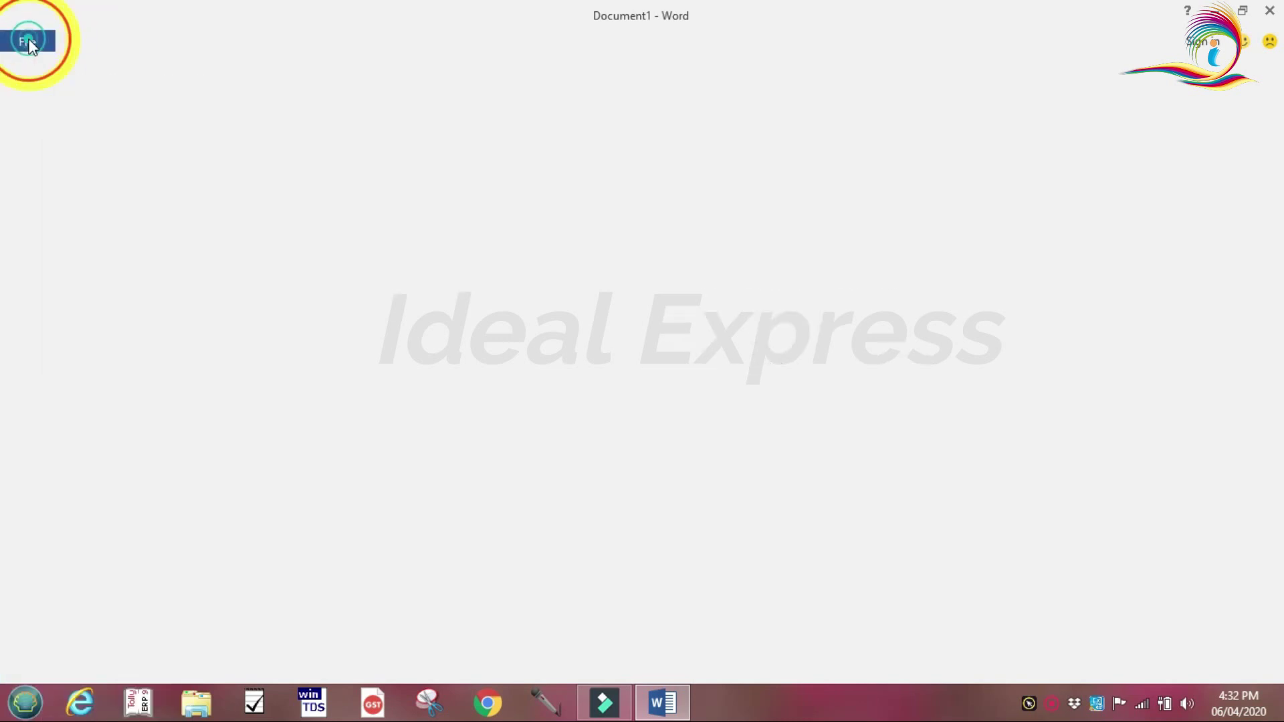
{"action": "left_click", "coordinate": [140, 43]}
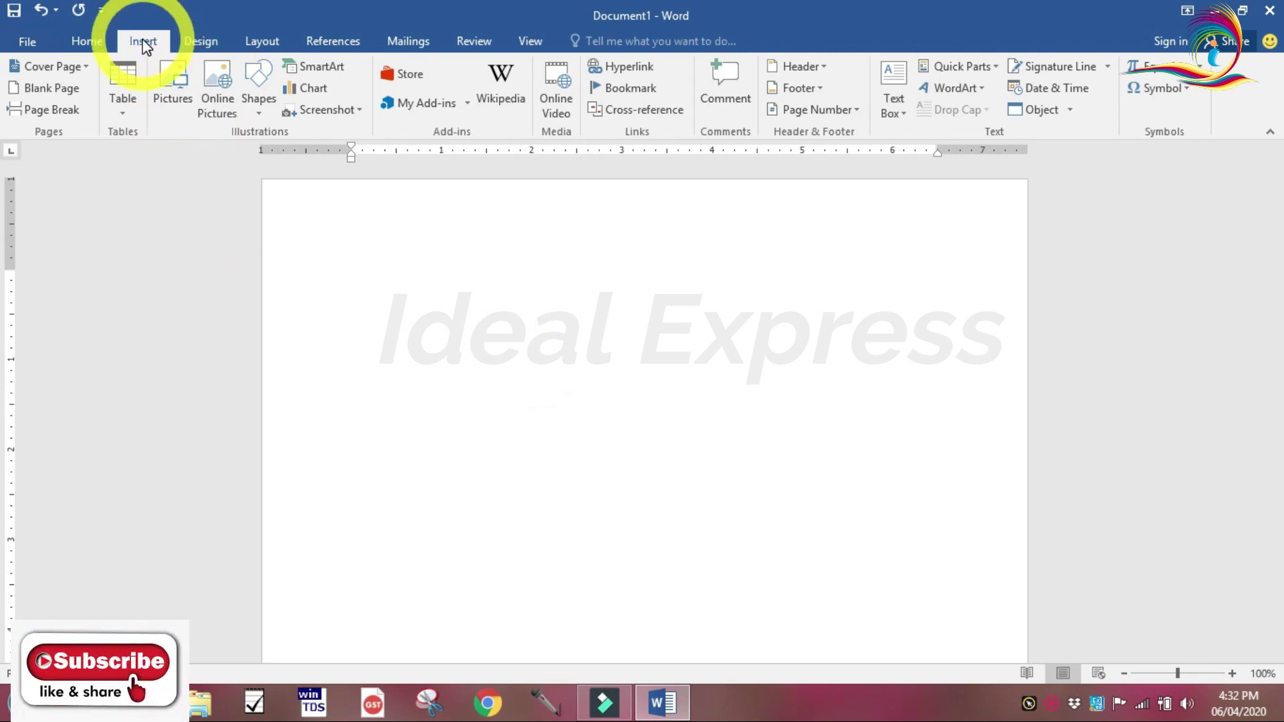
- Browse the Design, Layout, References, Mailings, Review and View ribbons, ending on Home
{"action": "left_click", "coordinate": [201, 42]}
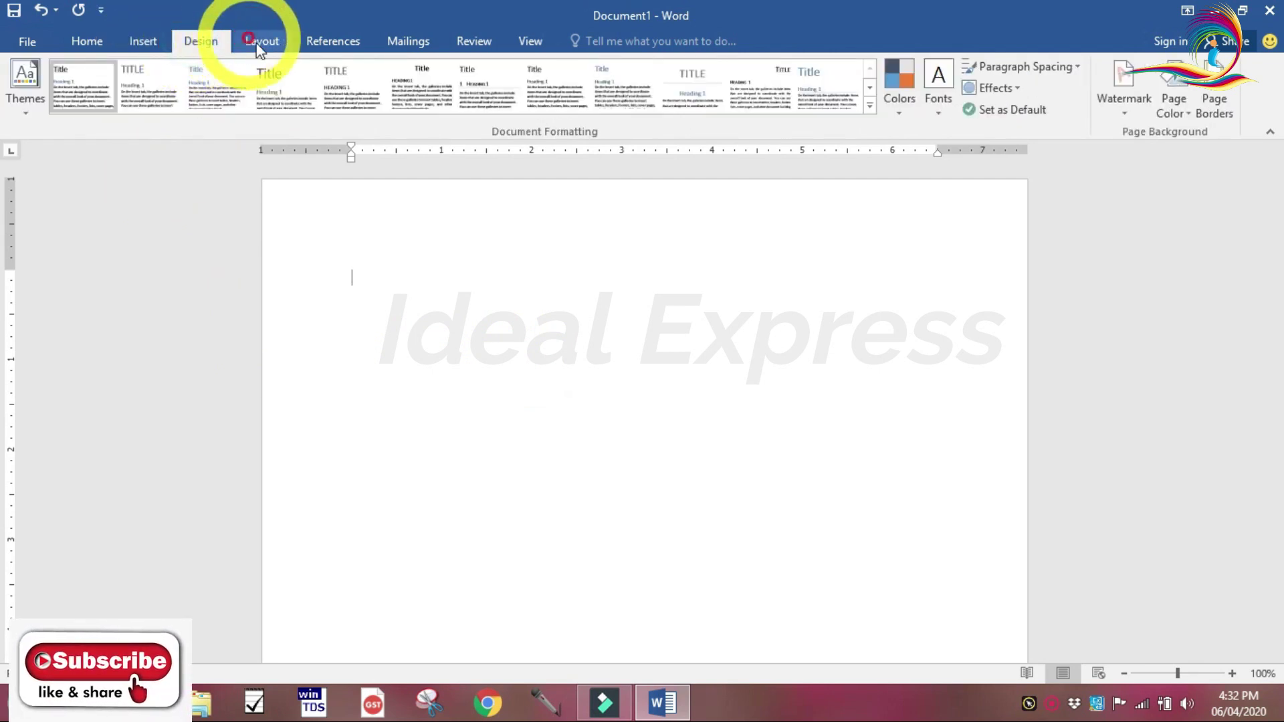
{"action": "left_click", "coordinate": [262, 44]}
{"action": "left_click", "coordinate": [333, 42]}
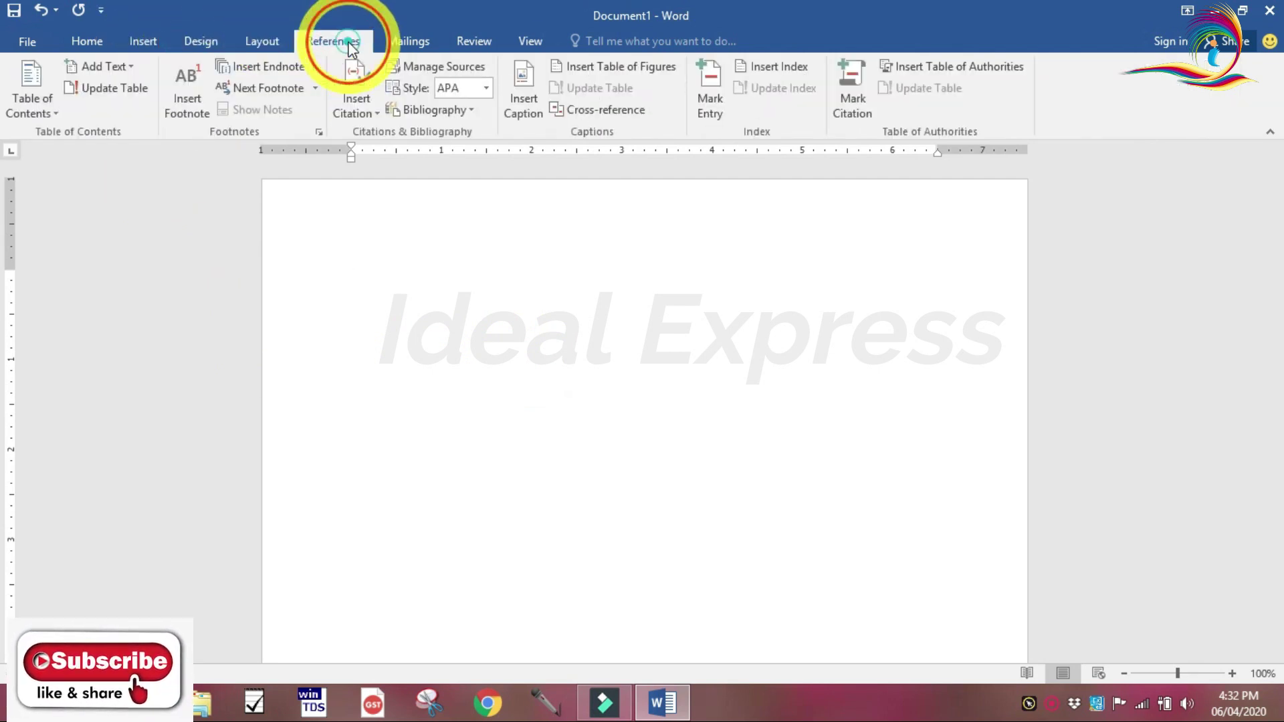
{"action": "left_click", "coordinate": [400, 44]}
{"action": "left_click", "coordinate": [472, 43]}
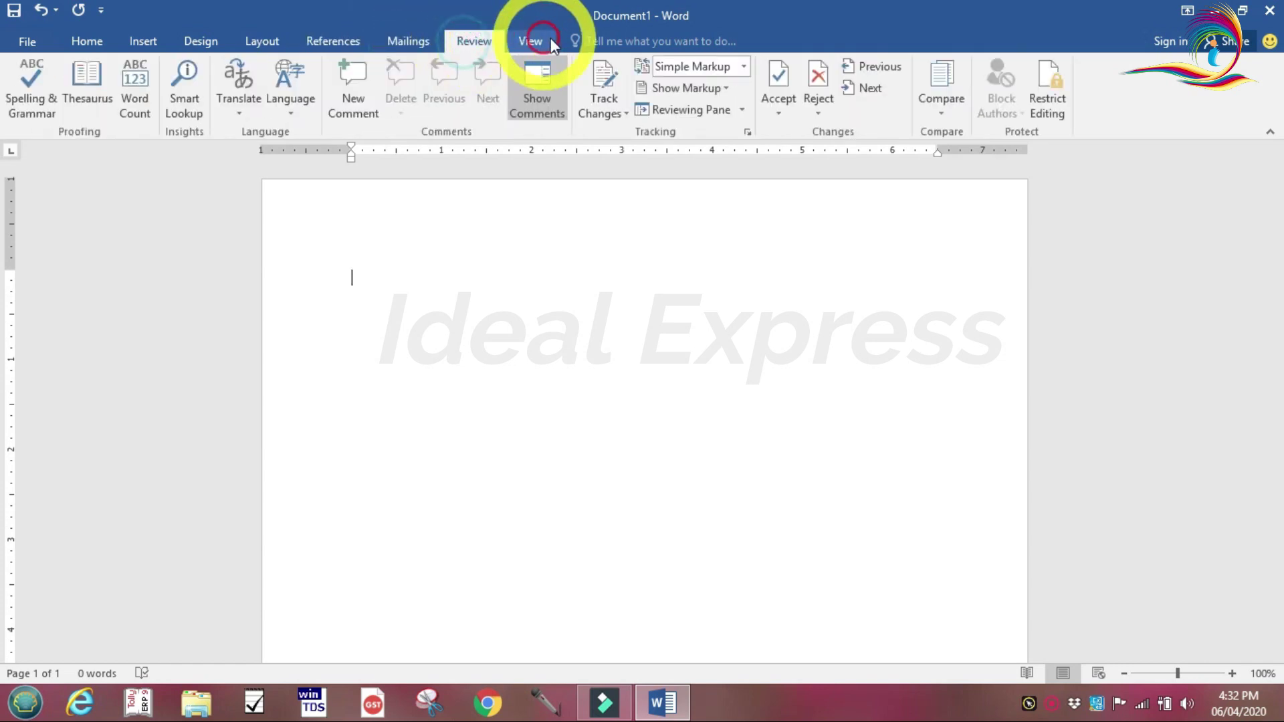
{"action": "left_click", "coordinate": [531, 42]}
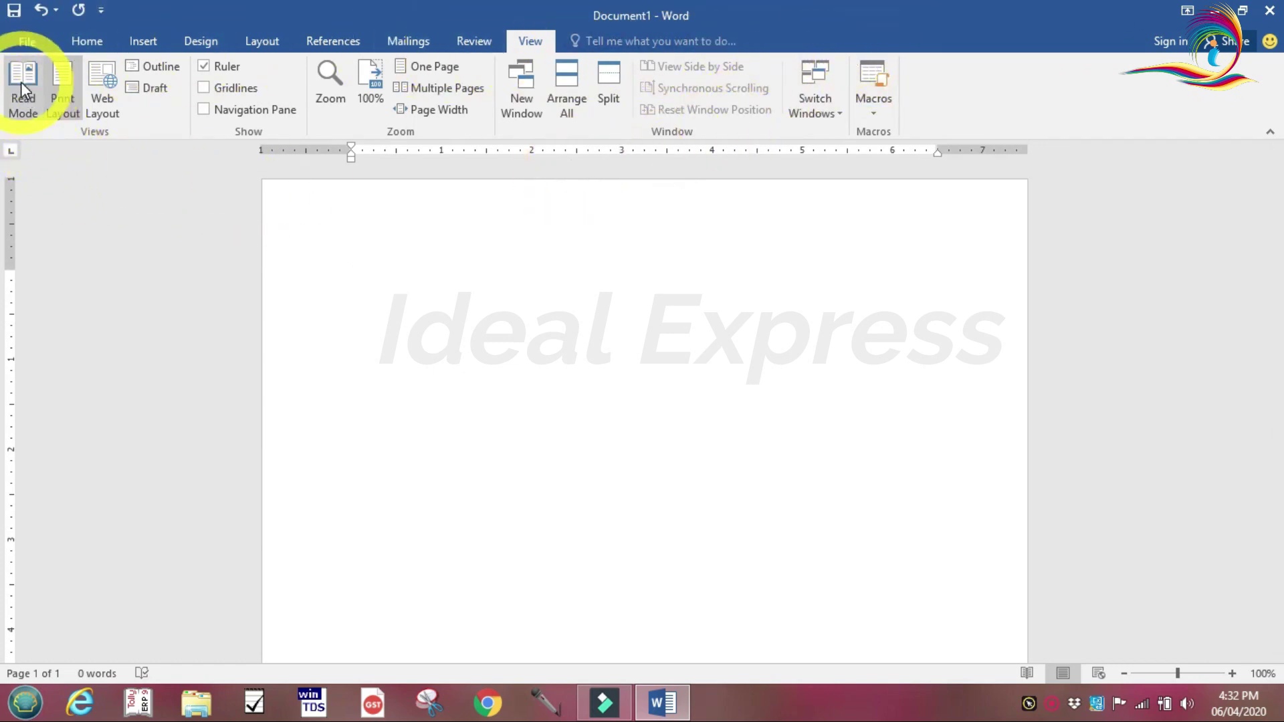
{"action": "left_click", "coordinate": [87, 41]}
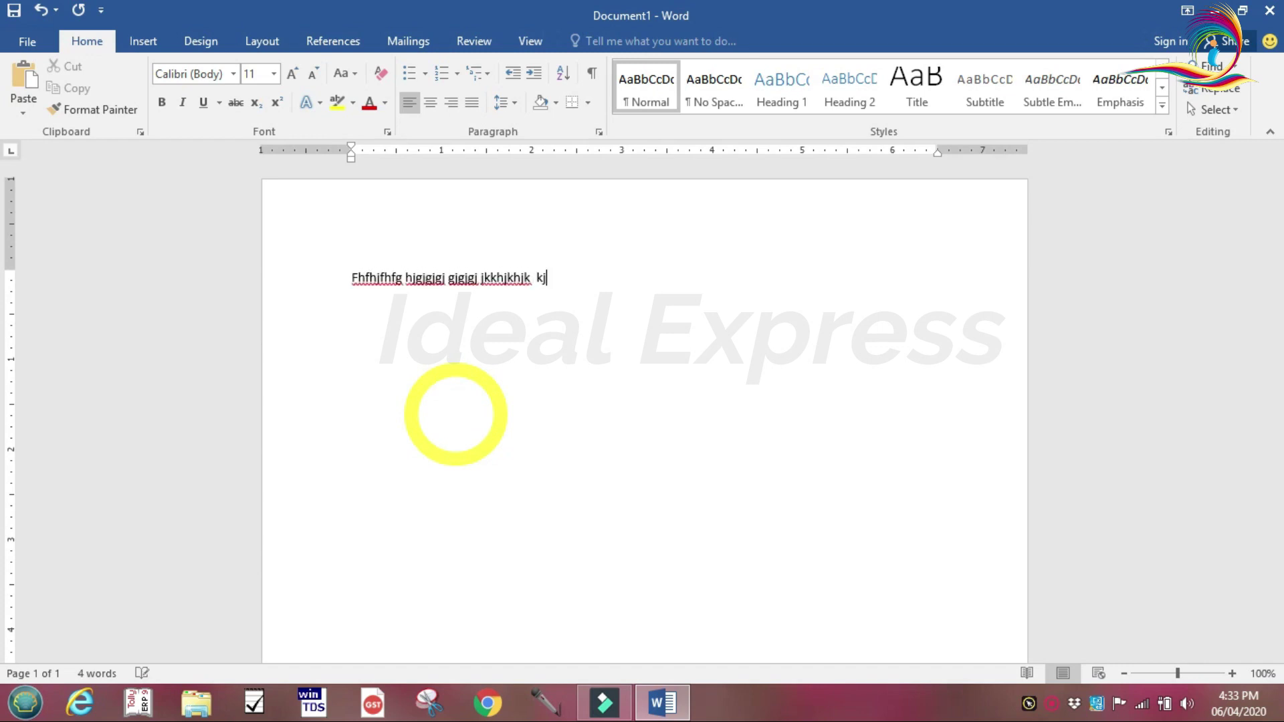
- Type more gibberish ('kljskajfdkla fkjk') so the paragraph fills three lines, 34 words
{"action": "type", "text": "kljskajfdkla fkjk kjkjsdkjsakjdkljask kjakfjkla kljakfjk akl"}
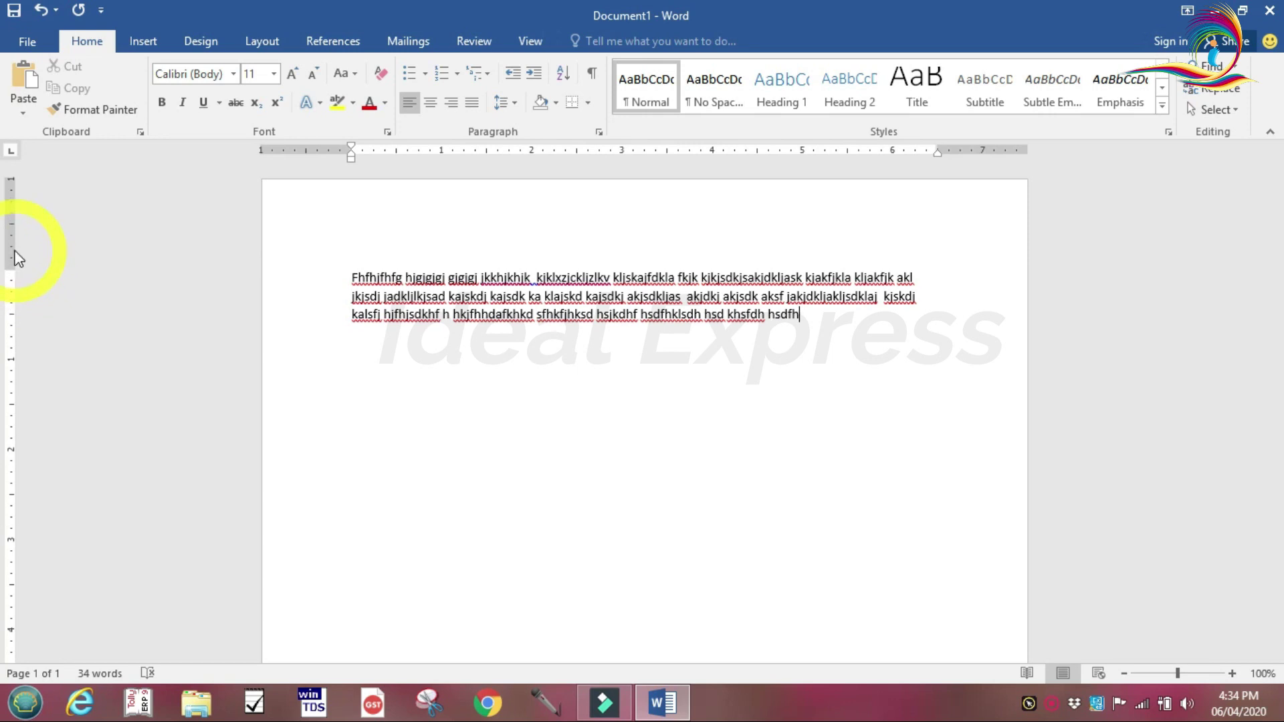
- Scroll and drag the vertical scrollbar to reach the blank area below the text
{"action": "scroll", "coordinate": [20, 615], "scroll_direction": "down", "scroll_amount": 12}
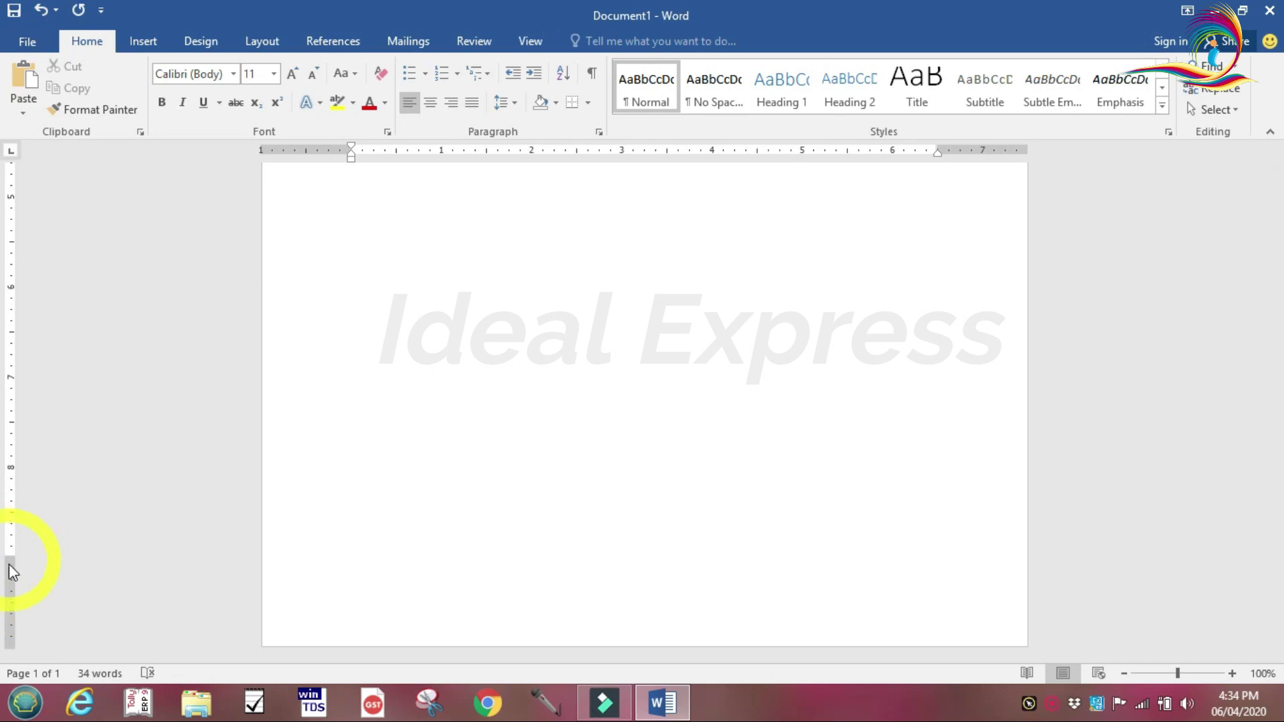
{"action": "scroll", "coordinate": [12, 539], "scroll_direction": "up", "scroll_amount": 7}
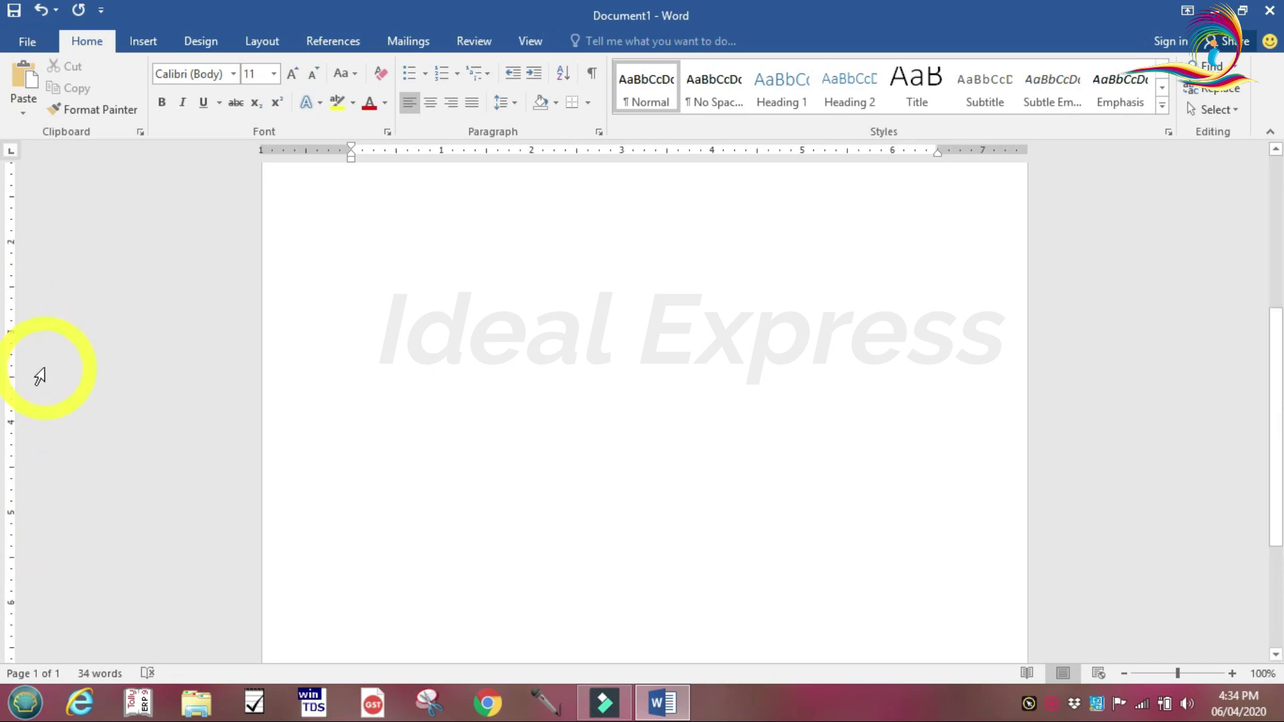
{"action": "scroll", "coordinate": [41, 376], "scroll_direction": "up", "scroll_amount": 5}
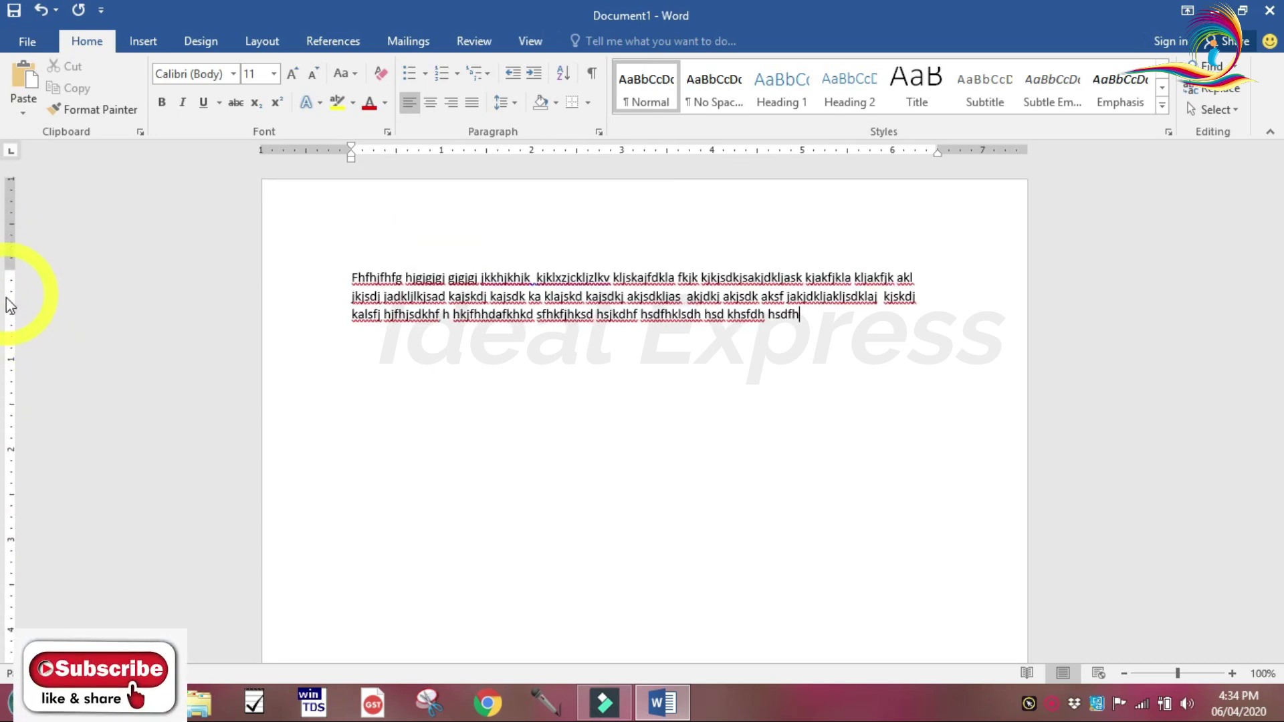
{"action": "scroll", "coordinate": [11, 468], "scroll_direction": "down", "scroll_amount": 12}
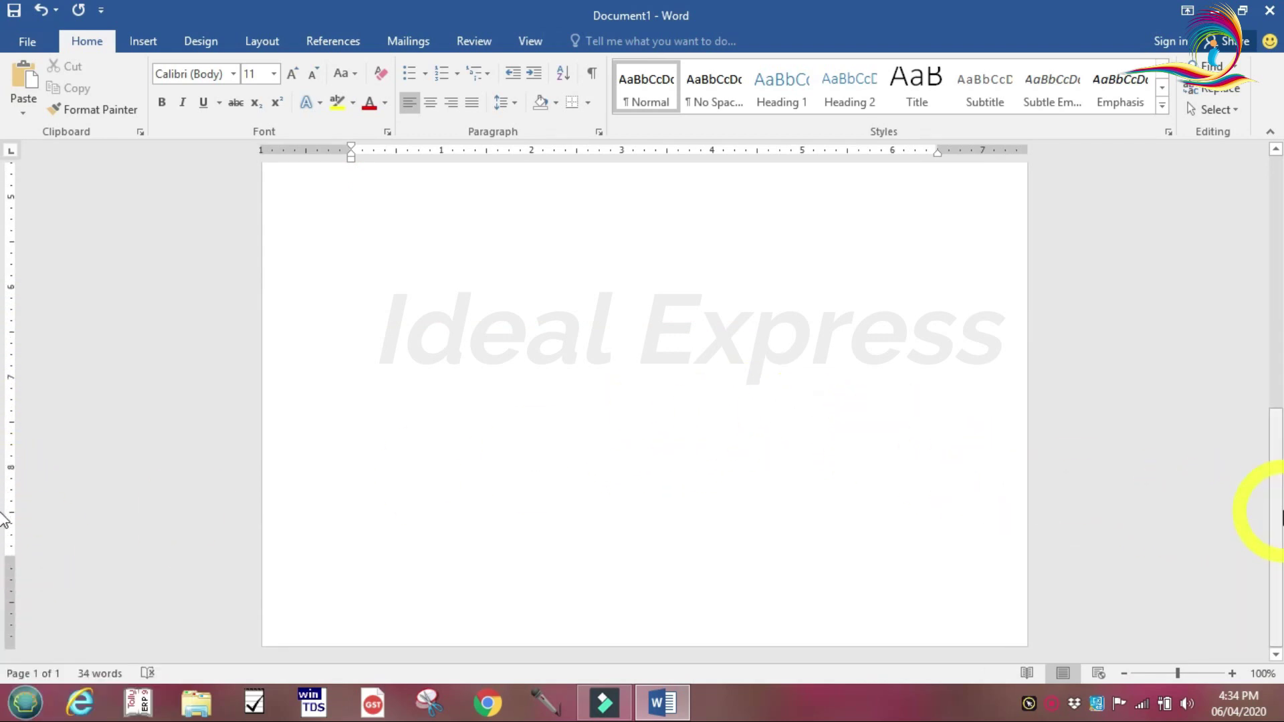
{"action": "left_click_drag", "start_coordinate": [1278, 525], "coordinate": [1271, 236]}
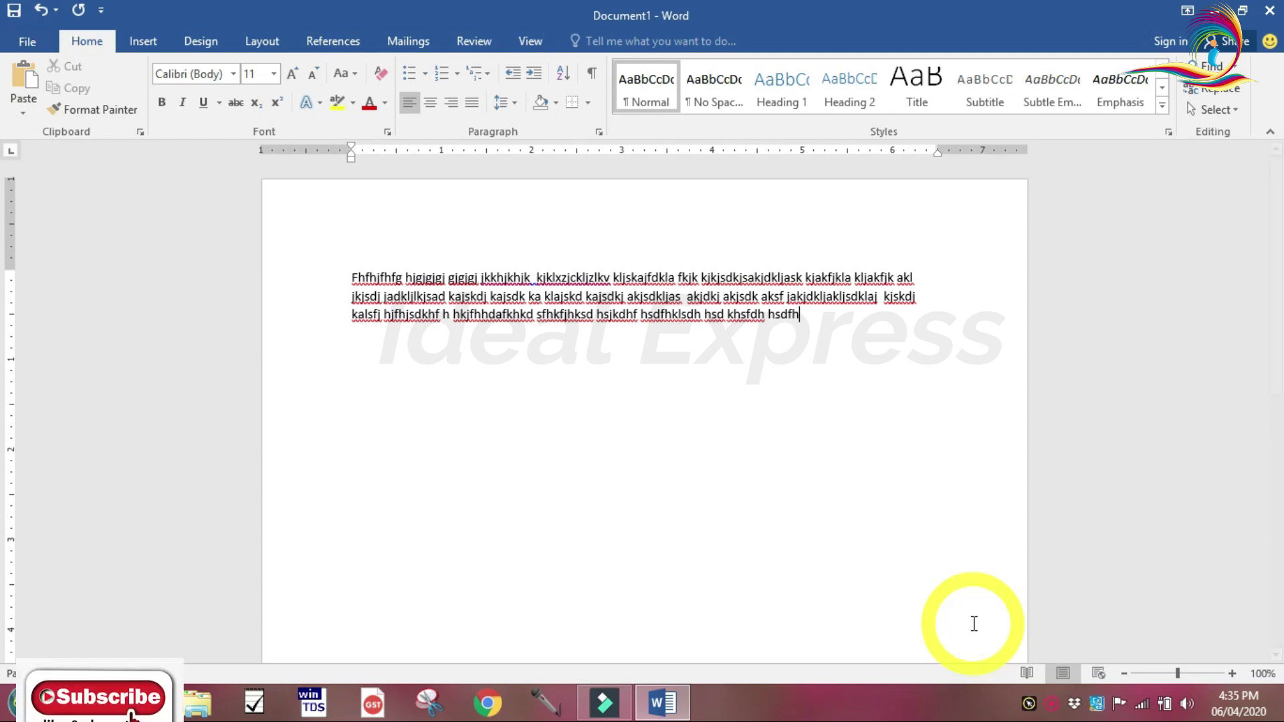
{"action": "scroll", "coordinate": [973, 624], "scroll_direction": "down", "scroll_amount": 5}
{"action": "scroll", "coordinate": [974, 624], "scroll_direction": "down", "scroll_amount": 5}
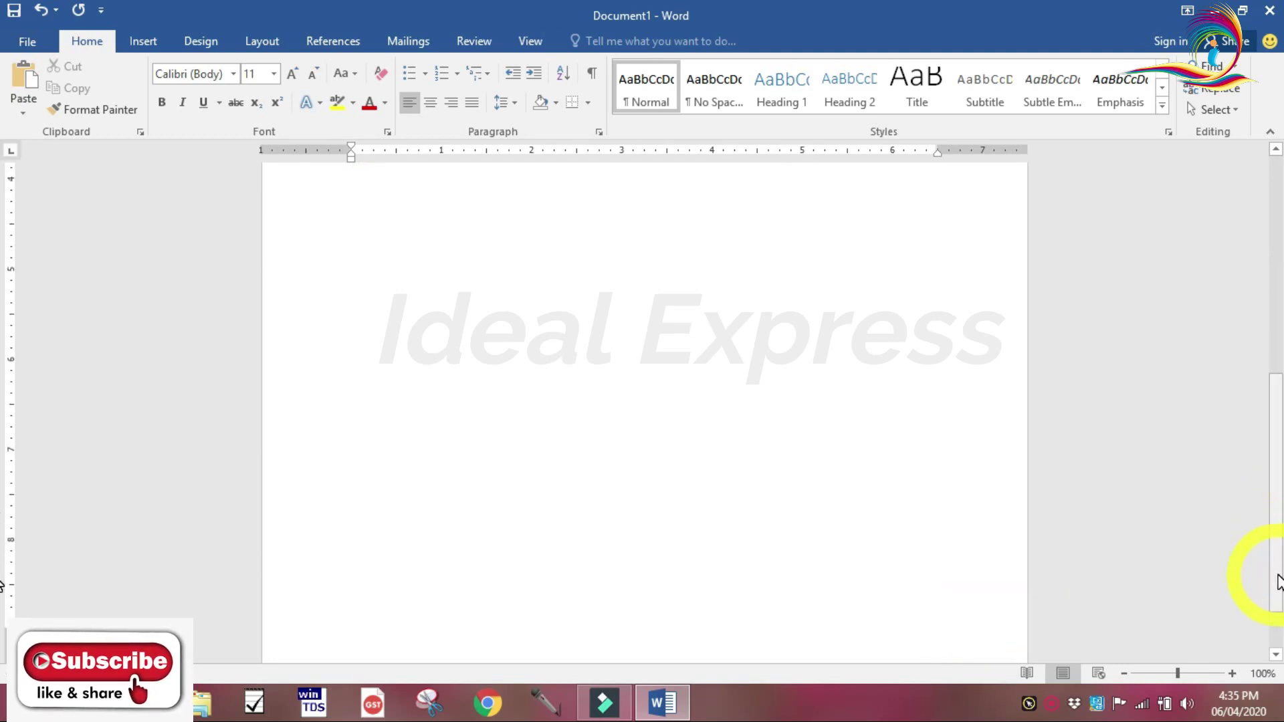
{"action": "scroll", "coordinate": [1249, 415], "scroll_direction": "up", "scroll_amount": 10}
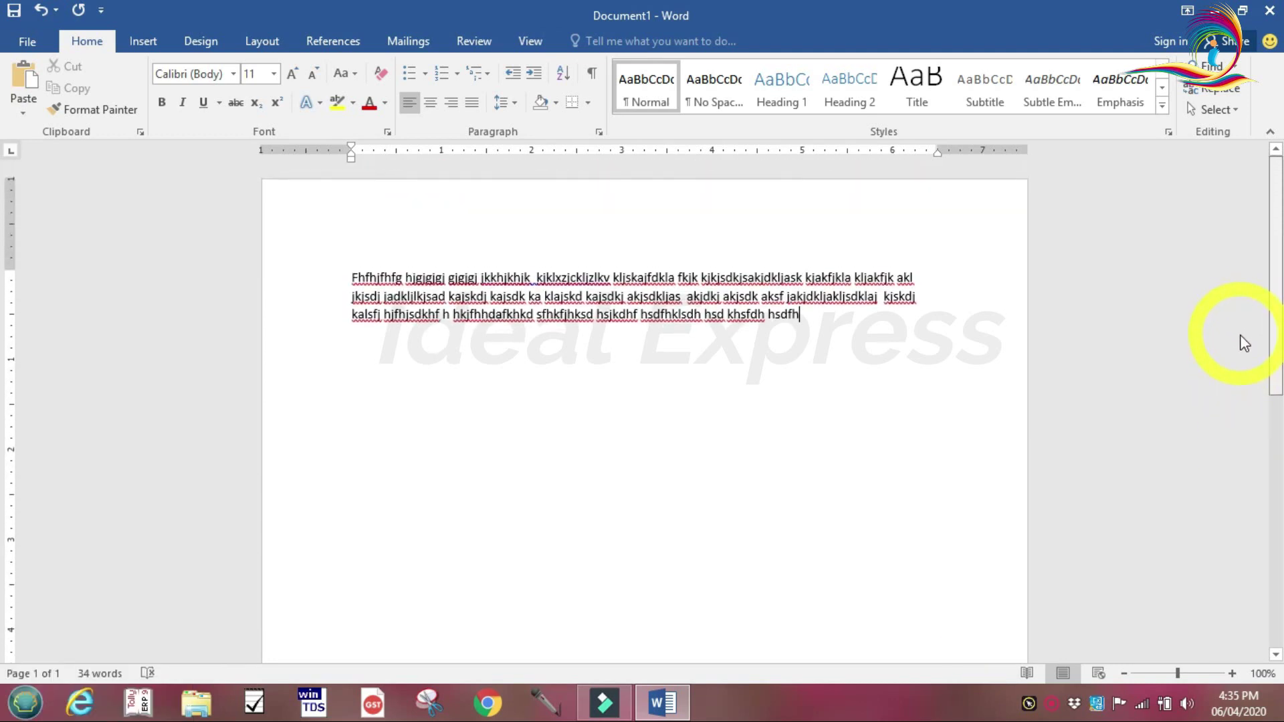
{"action": "left_click_drag", "start_coordinate": [1275, 359], "coordinate": [1281, 591]}
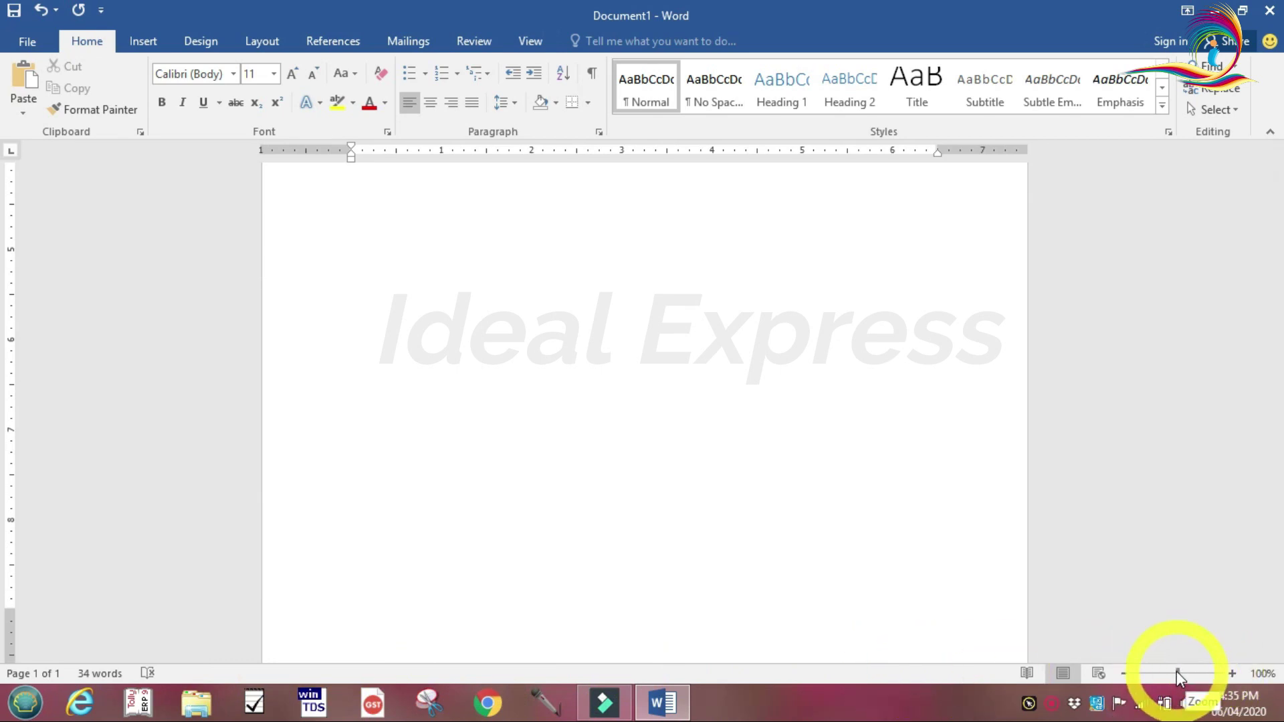
- Zoom to 268% and pan horizontally between the start and end of the text lines
{"action": "left_click_drag", "start_coordinate": [1178, 674], "coordinate": [1197, 674]}
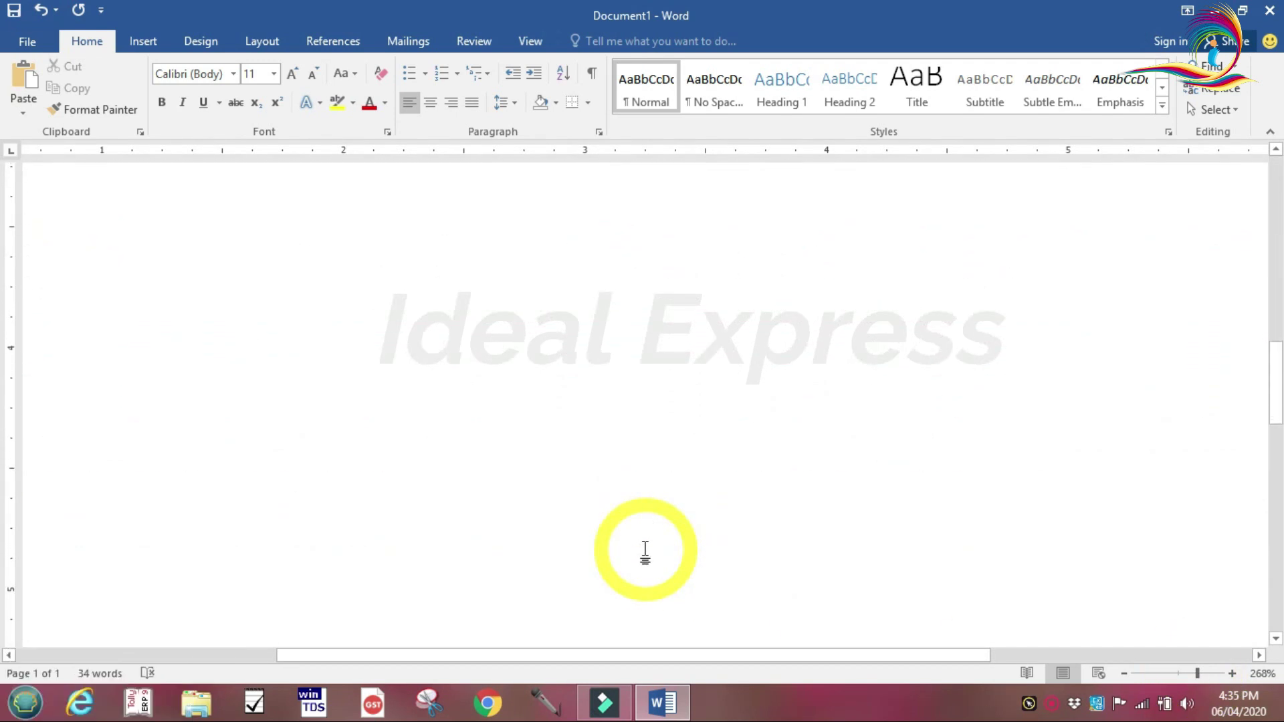
{"action": "scroll", "coordinate": [645, 553], "scroll_direction": "down", "scroll_amount": 5}
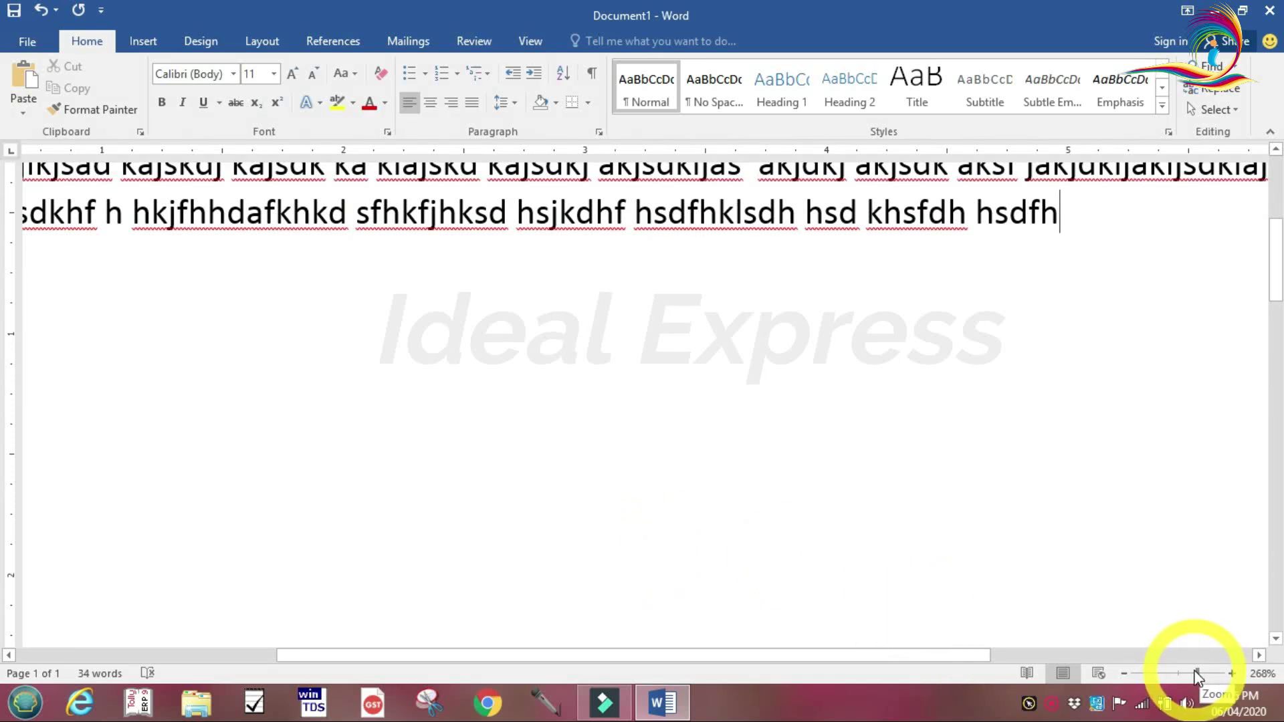
{"action": "left_click", "coordinate": [1026, 656]}
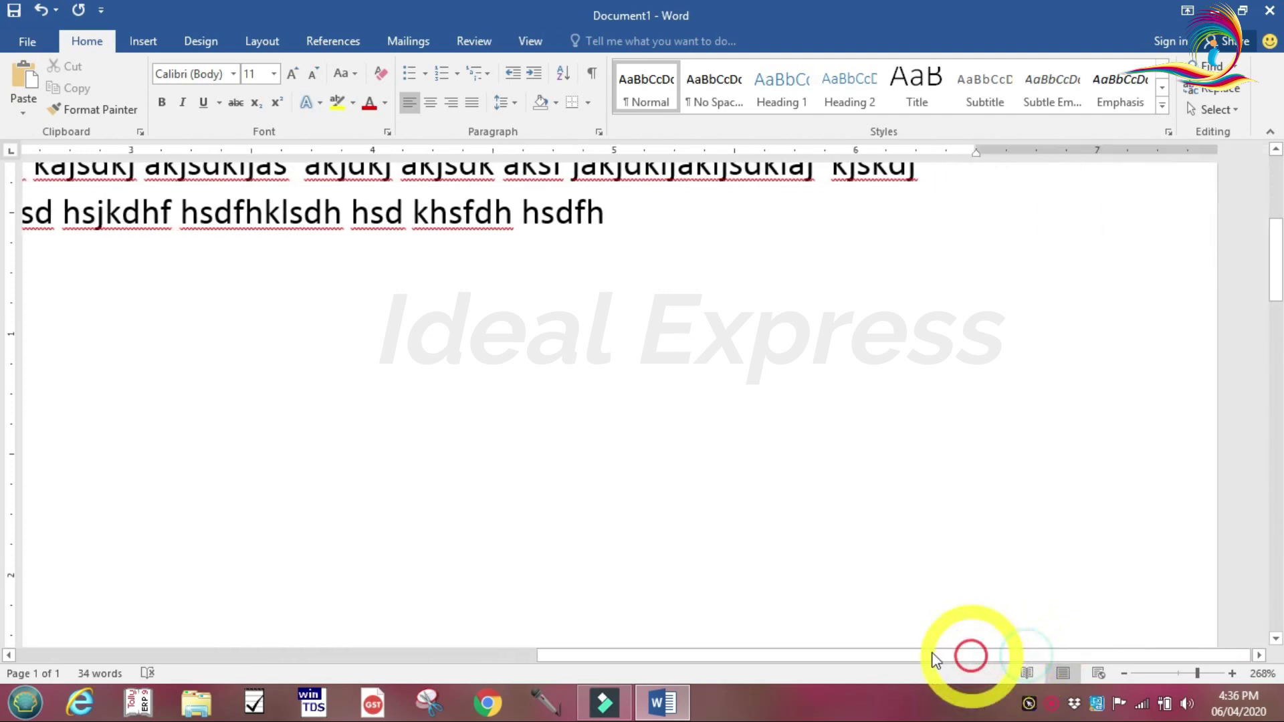
{"action": "left_click", "coordinate": [440, 657]}
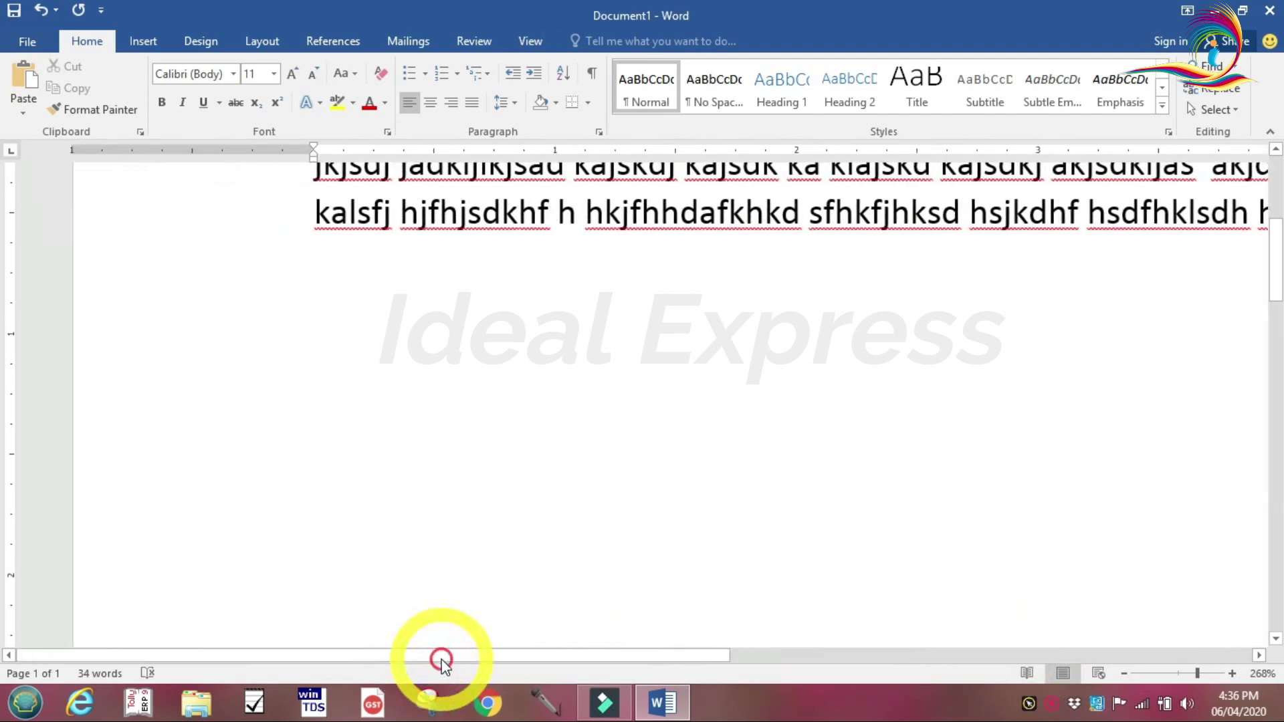
{"action": "left_click", "coordinate": [816, 657]}
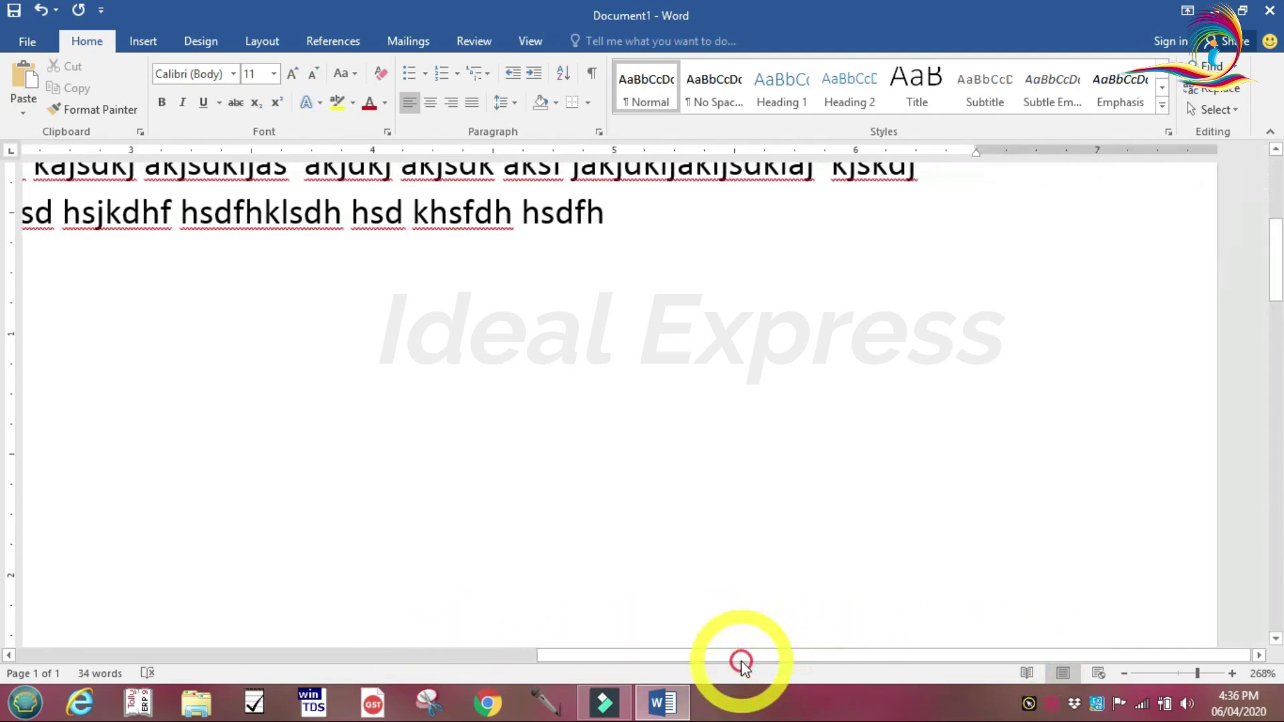
{"action": "left_click", "coordinate": [454, 657]}
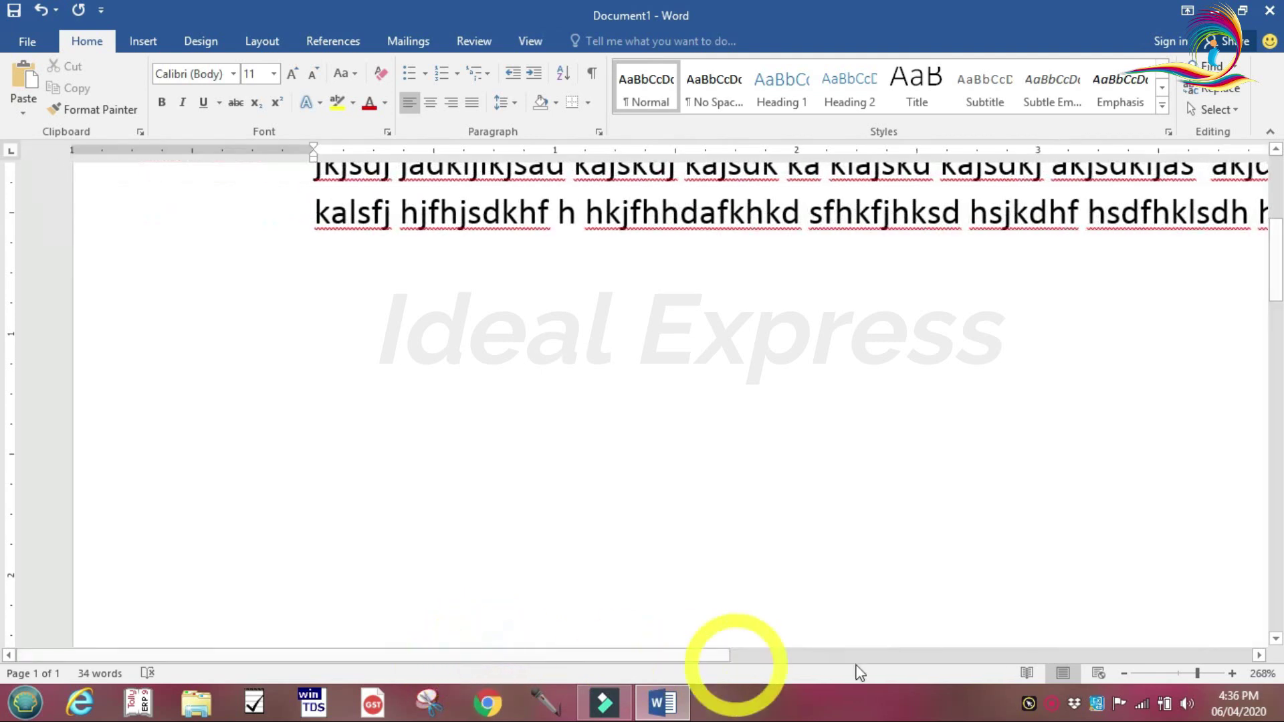
{"action": "left_click", "coordinate": [793, 658]}
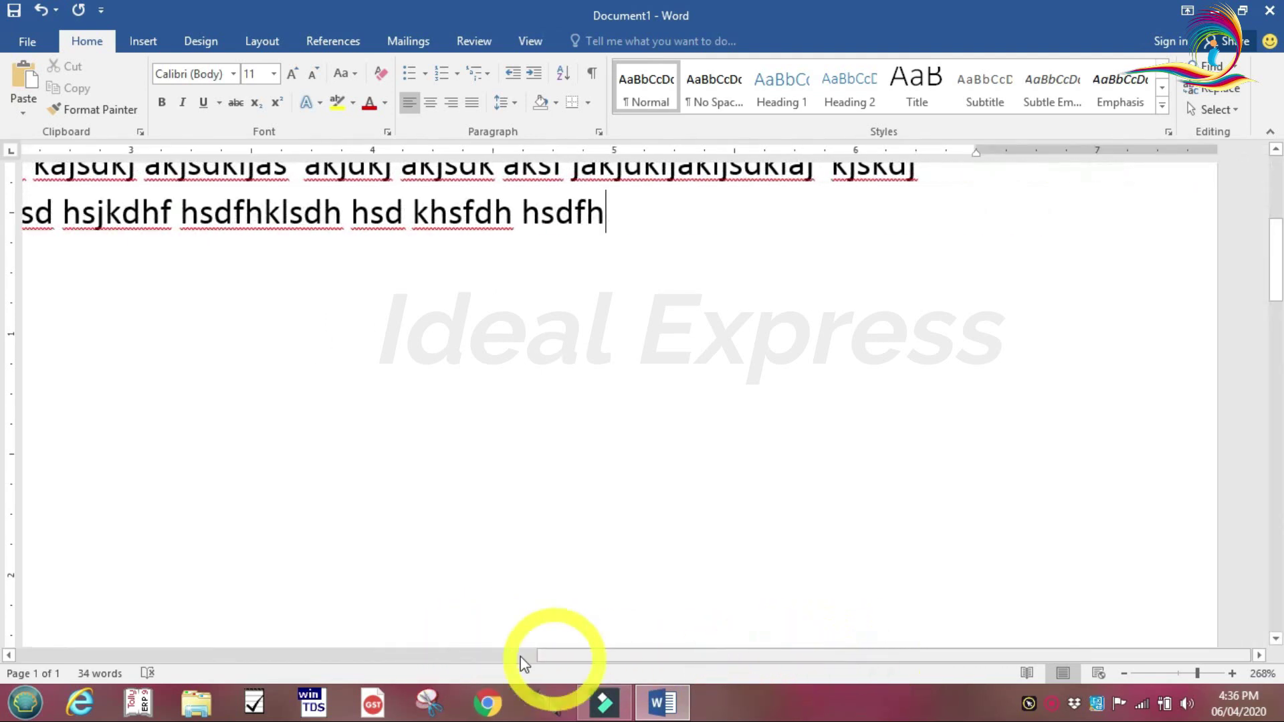
{"action": "left_click", "coordinate": [495, 656]}
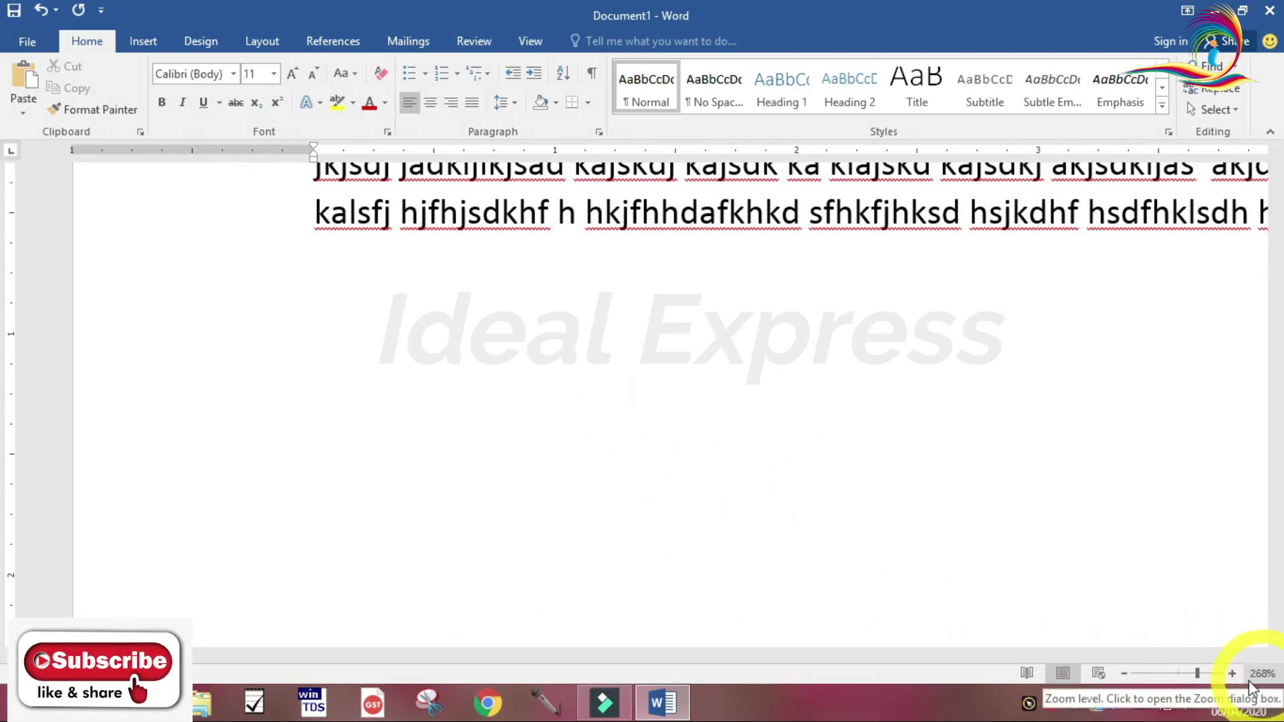
- Lower the zoom from 268% through 244% down to 96% to fit the page width
{"action": "left_click", "coordinate": [1195, 674]}
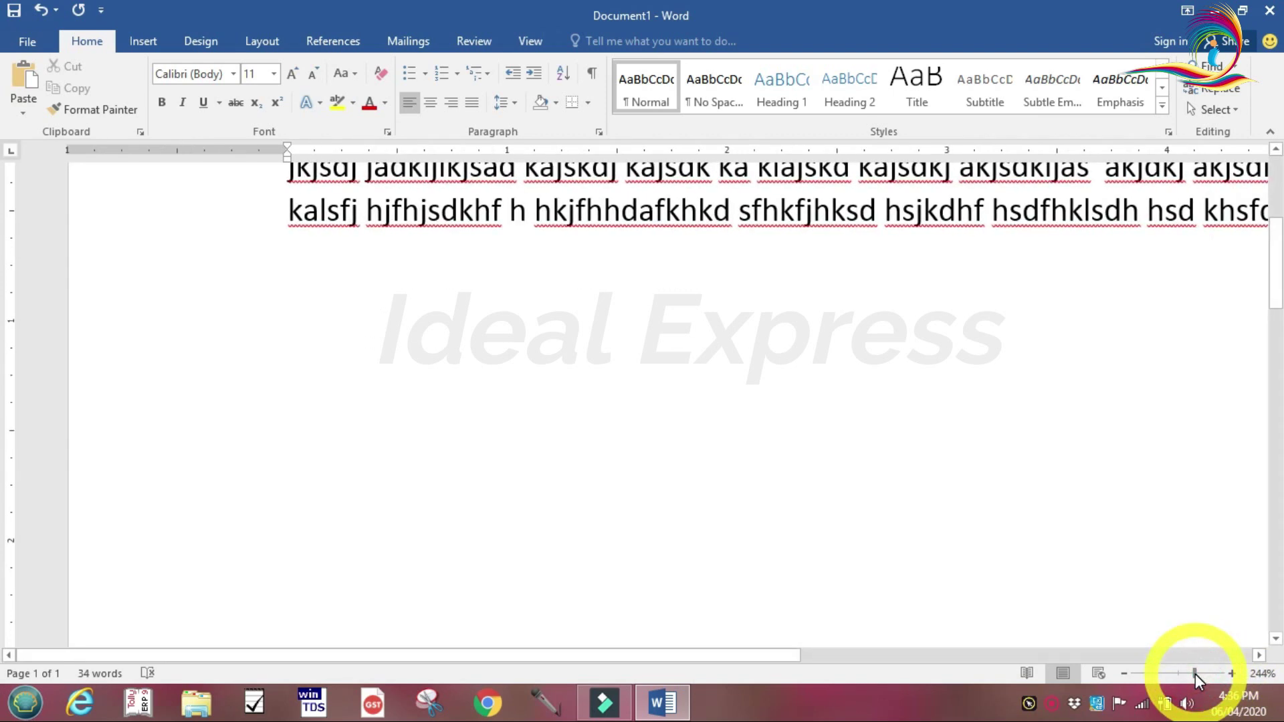
{"action": "left_click_drag", "start_coordinate": [1193, 675], "coordinate": [1178, 677]}
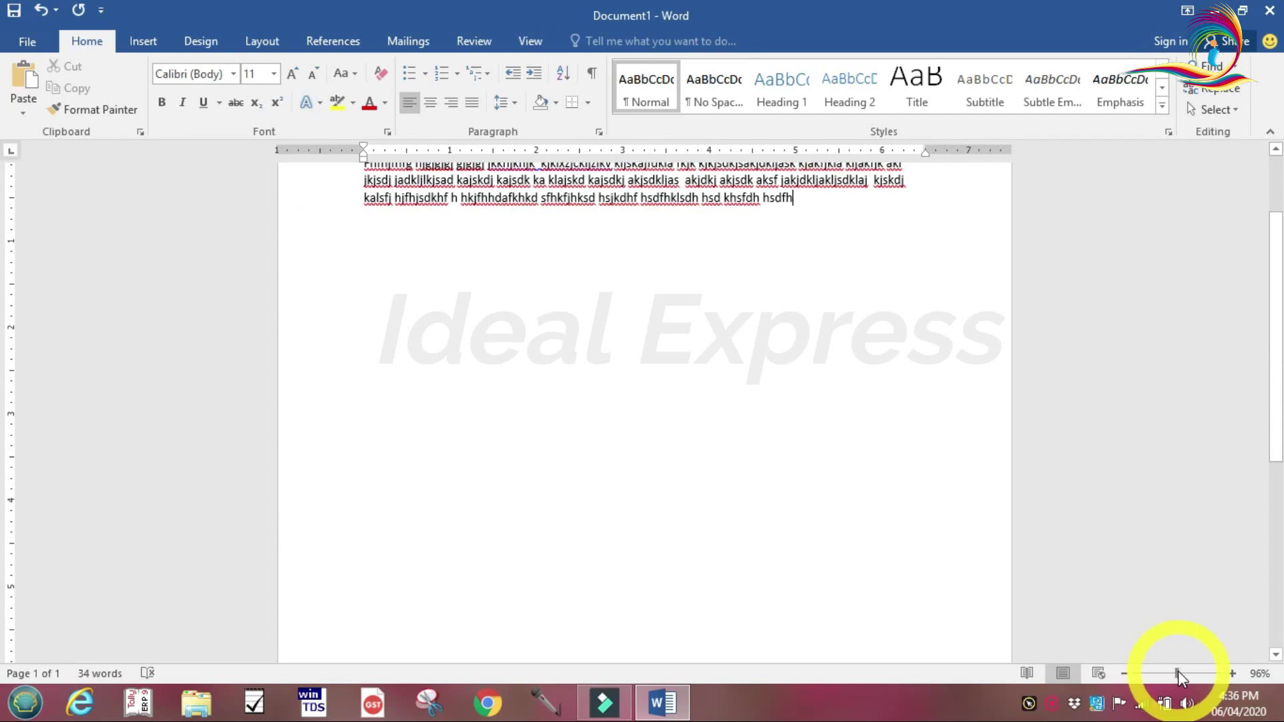